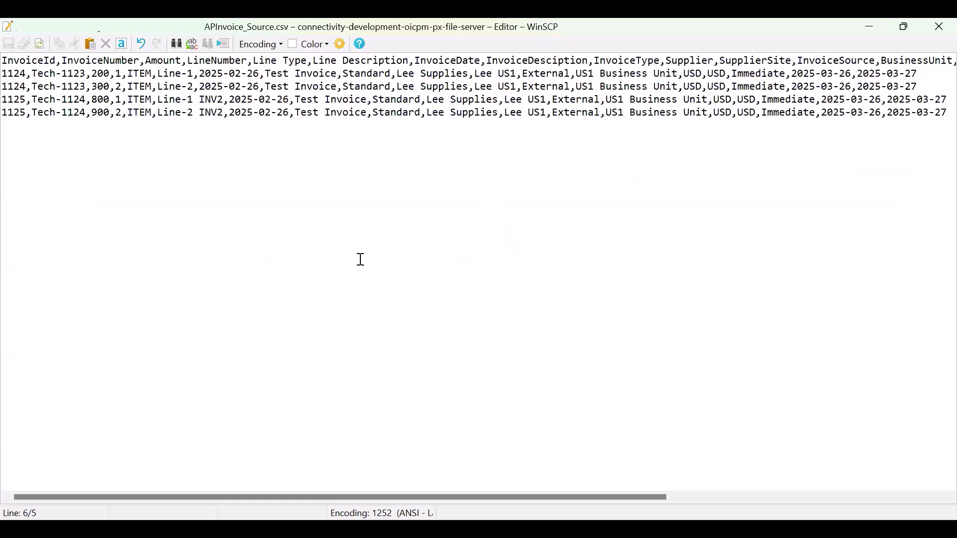
Review the invoice rows, numbers and line amounts in the APInvoice_Source.csv source file.
drag(2, 74, 111, 171)
click(113, 175)
click(22, 75)
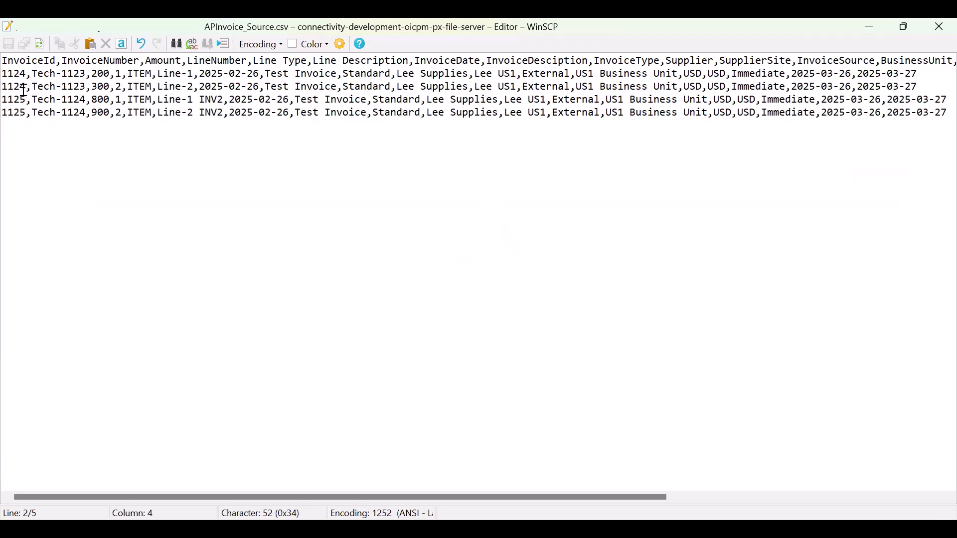
click(27, 87)
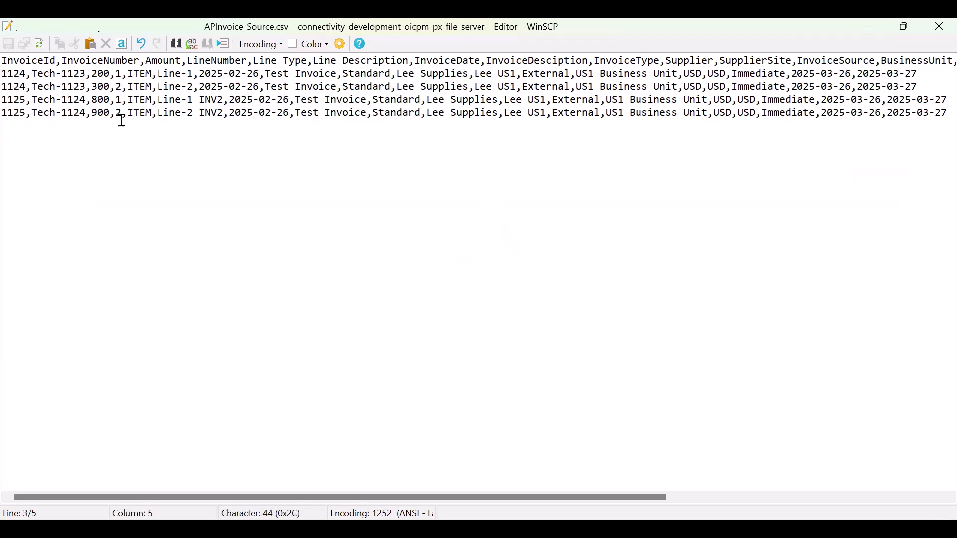
click(118, 74)
click(118, 87)
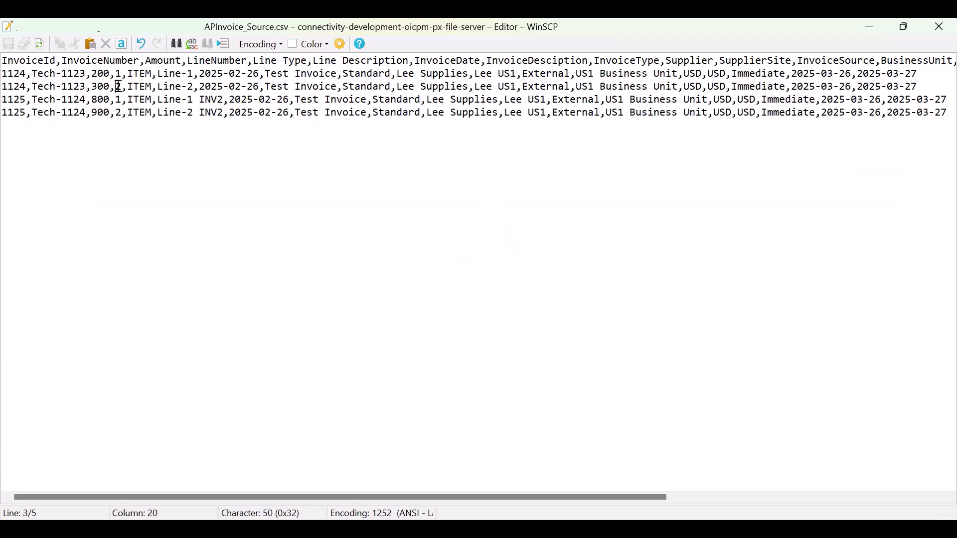
drag(92, 74, 97, 74)
click(93, 86)
drag(111, 87, 93, 74)
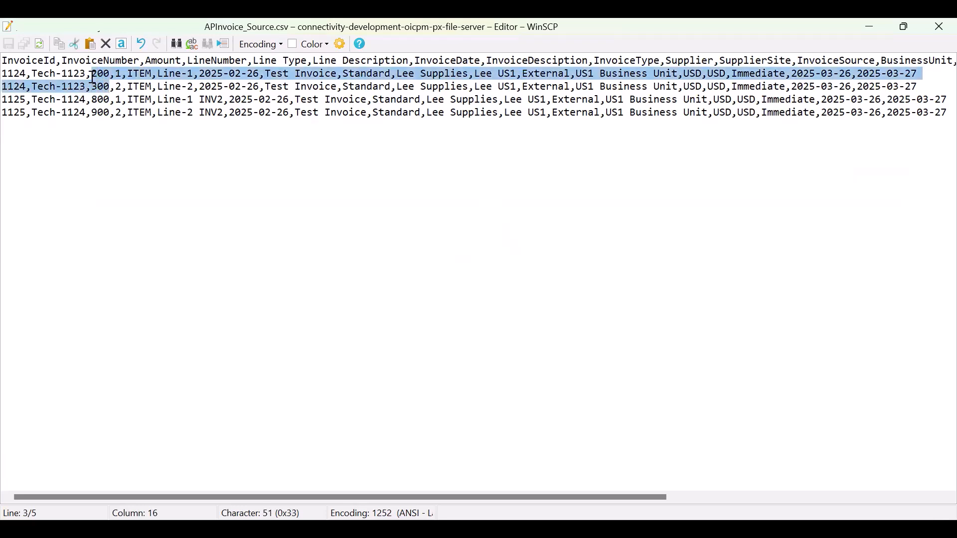
click(135, 130)
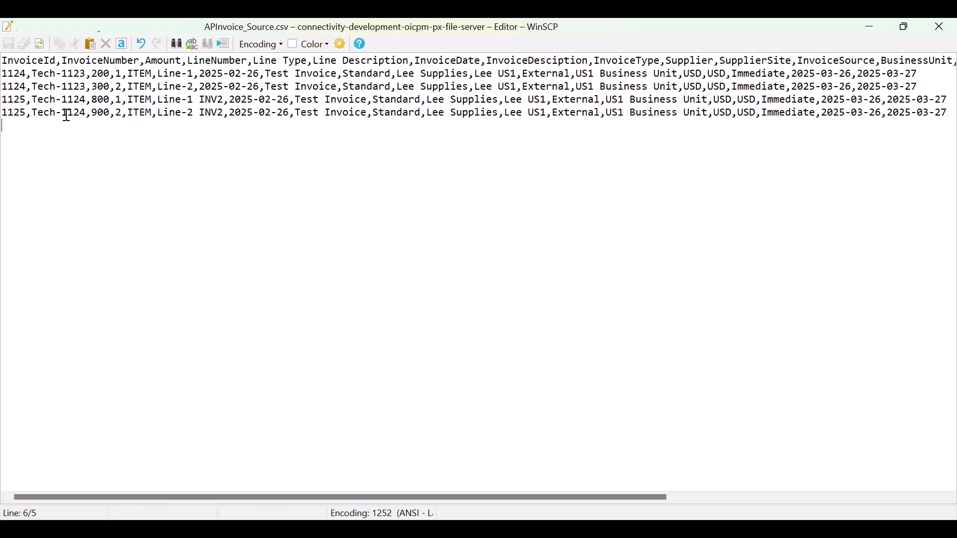
click(26, 101)
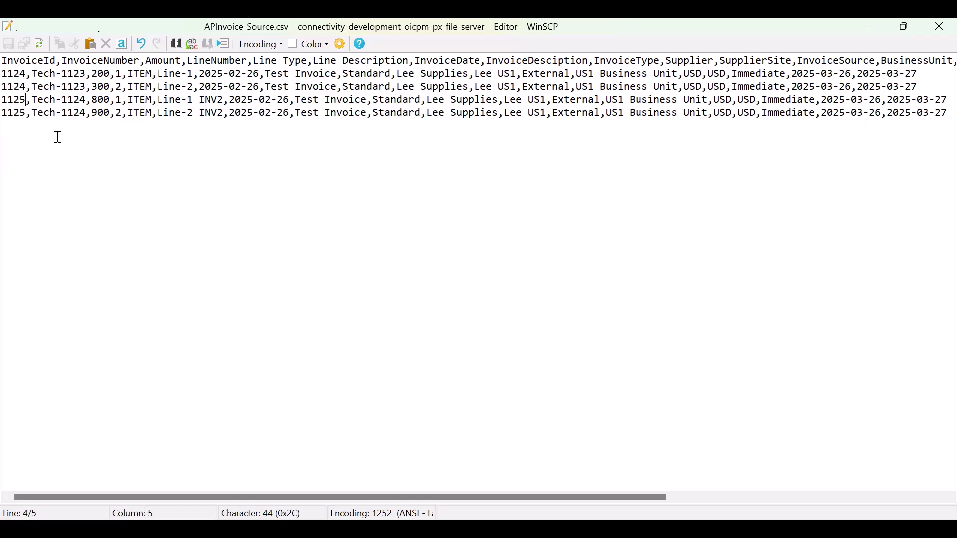
drag(111, 100, 152, 129)
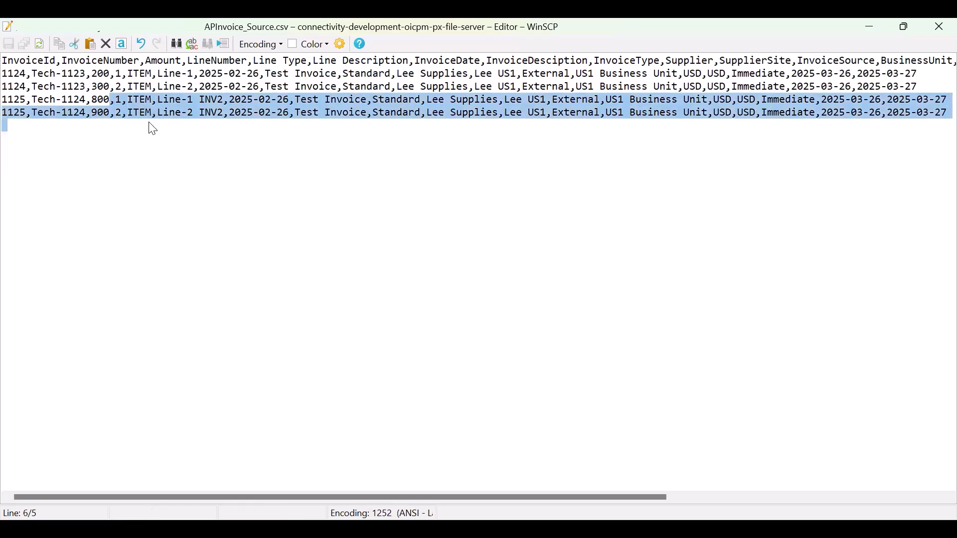
click(151, 126)
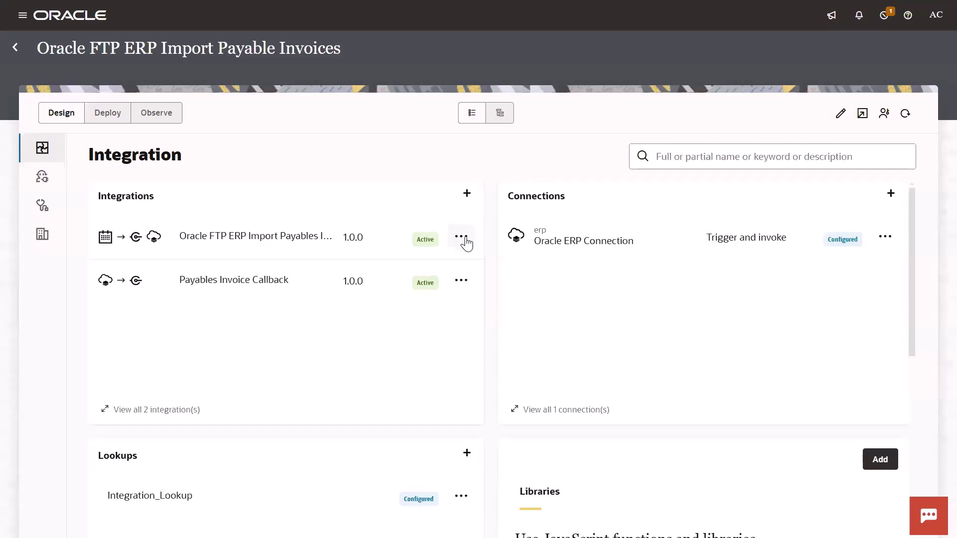
Run the Oracle FTP ERP Import Payables Invoice integration with JobSet value 009 and refresh its activity stream.
click(461, 237)
click(475, 416)
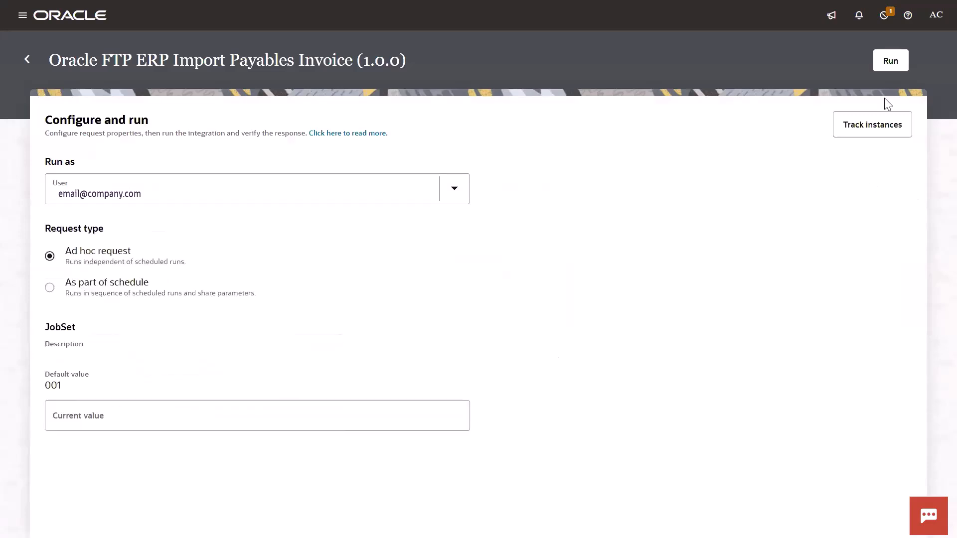
click(152, 415)
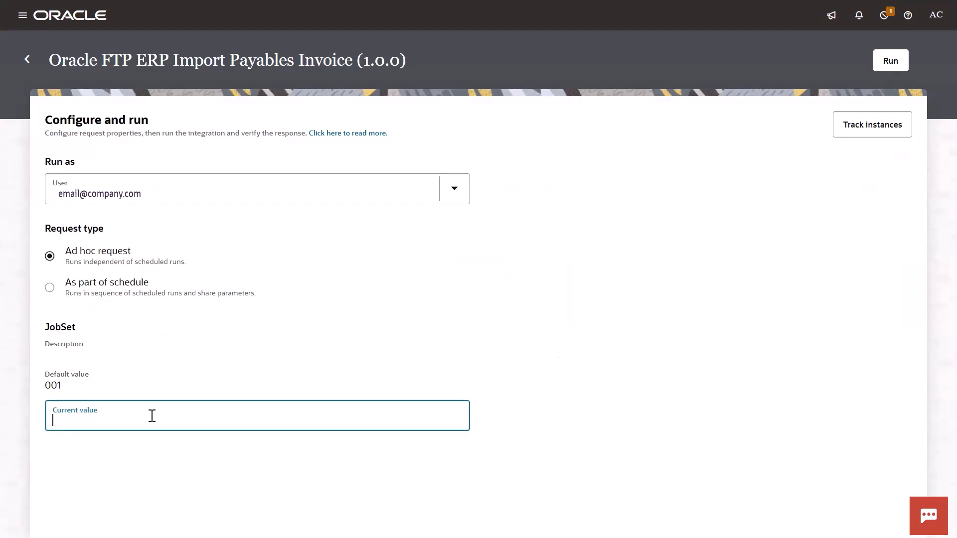
text(009)
click(888, 72)
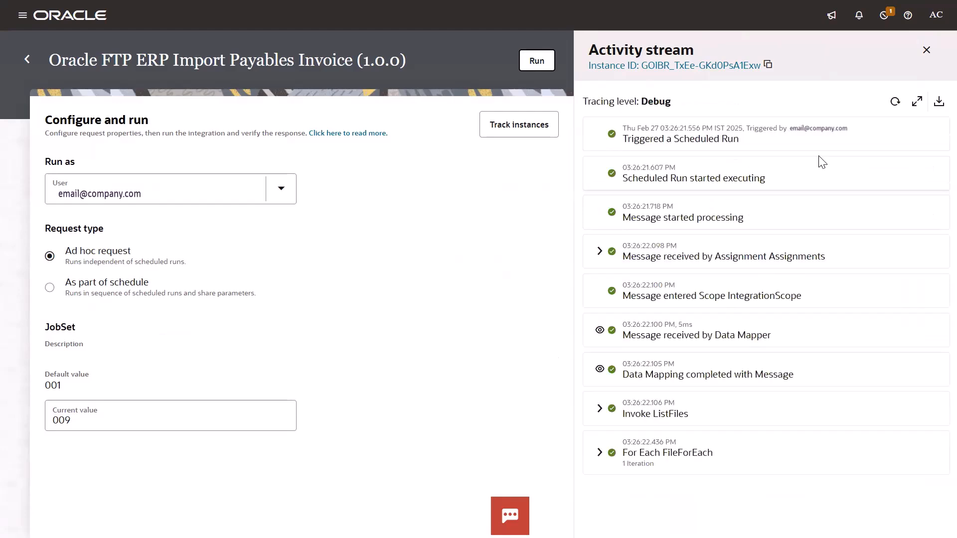
click(895, 102)
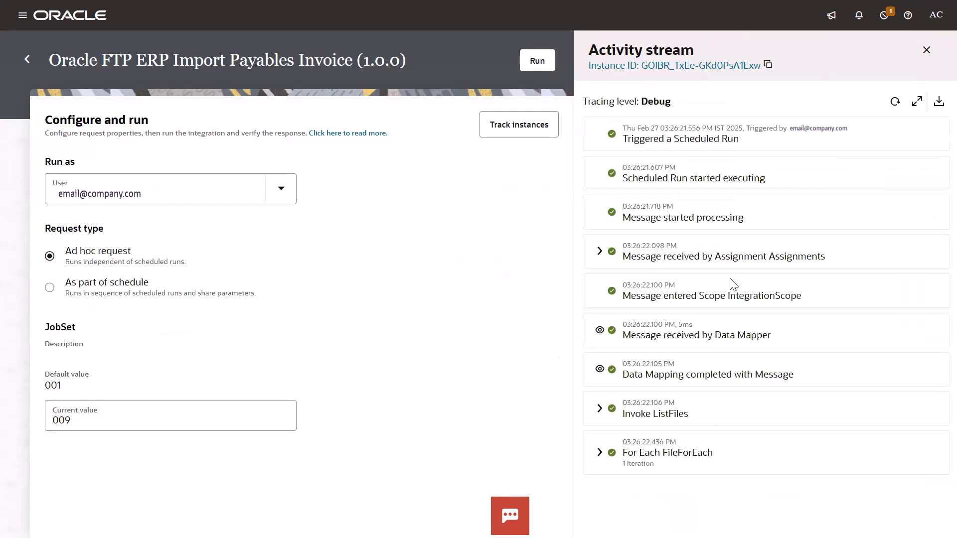
click(895, 102)
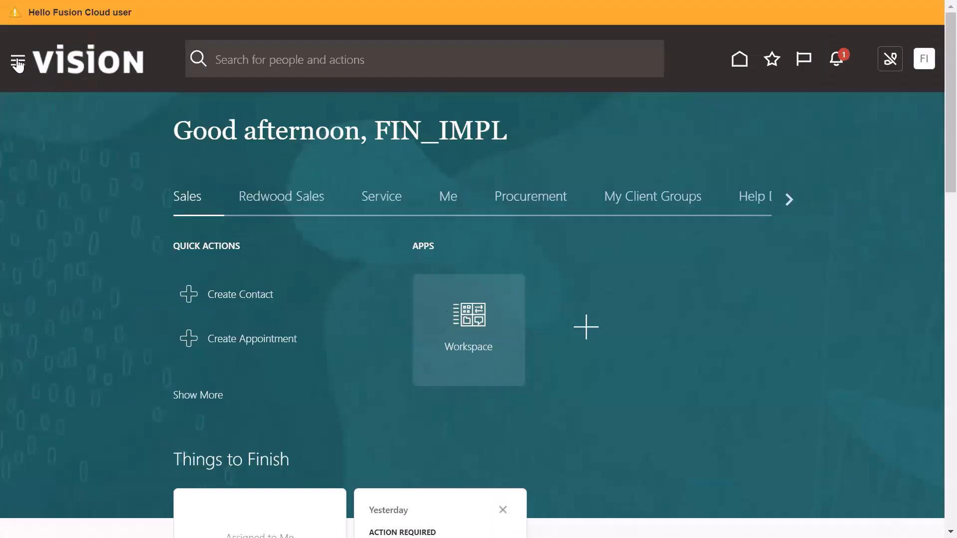
Open Scheduled Processes from the Tools group of the navigator.
click(19, 62)
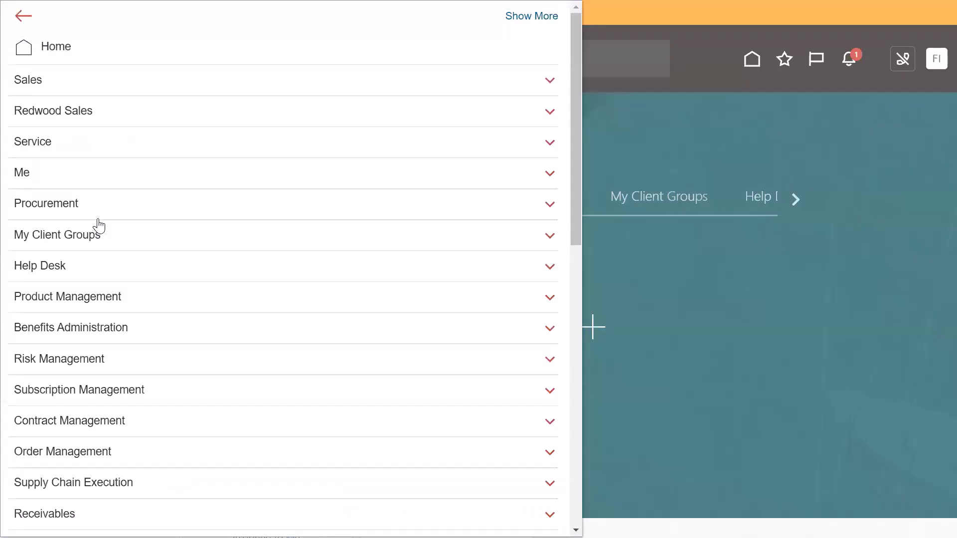
scroll(96, 222, down, 9)
scroll(98, 224, down, 4)
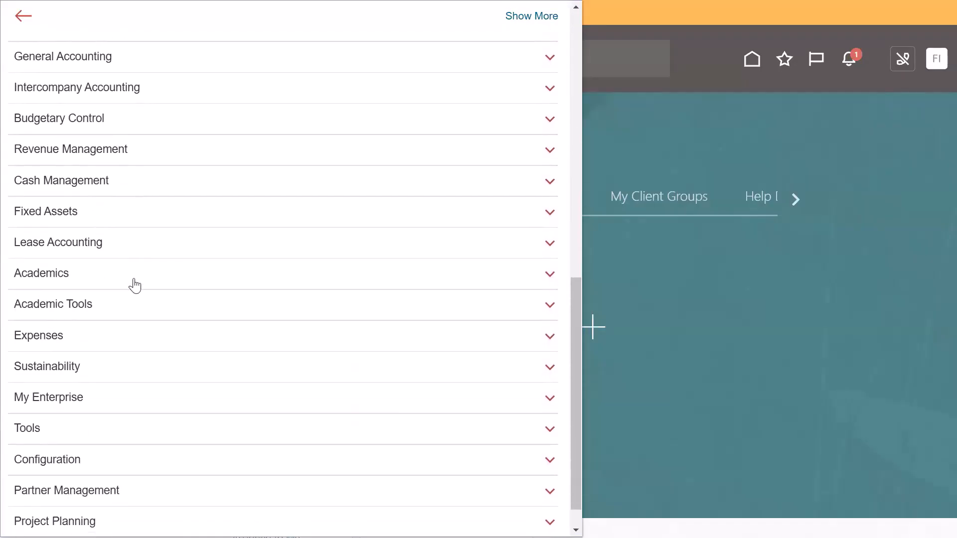
click(120, 425)
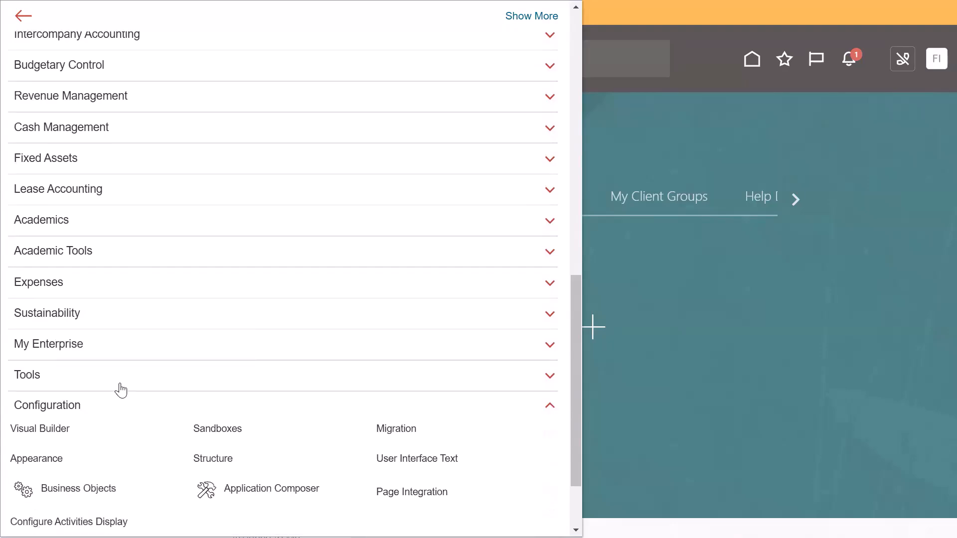
click(150, 375)
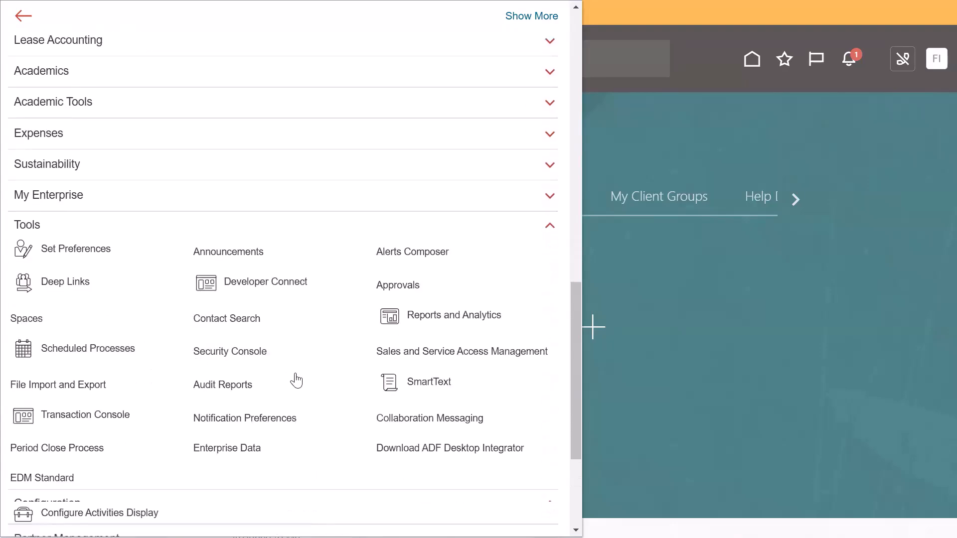
scroll(294, 314, down, 2)
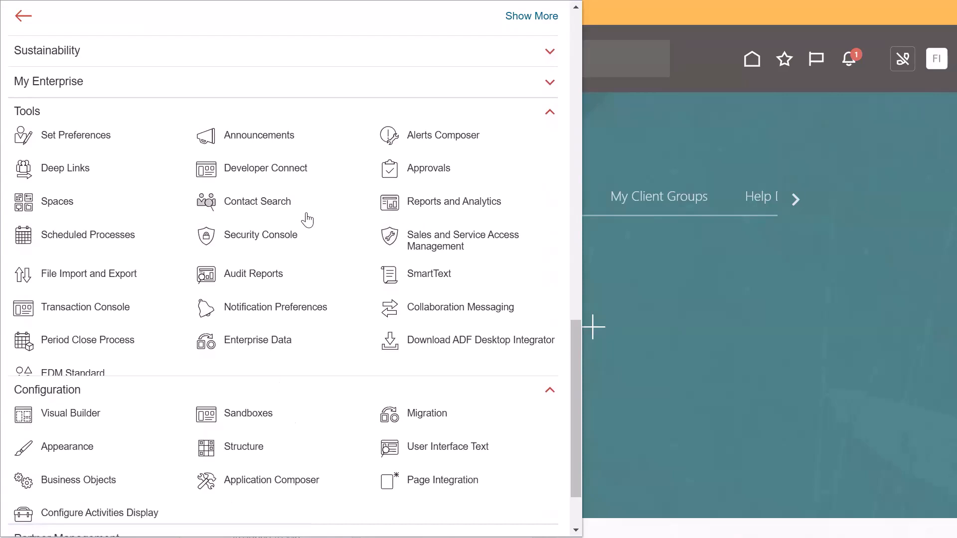
click(125, 238)
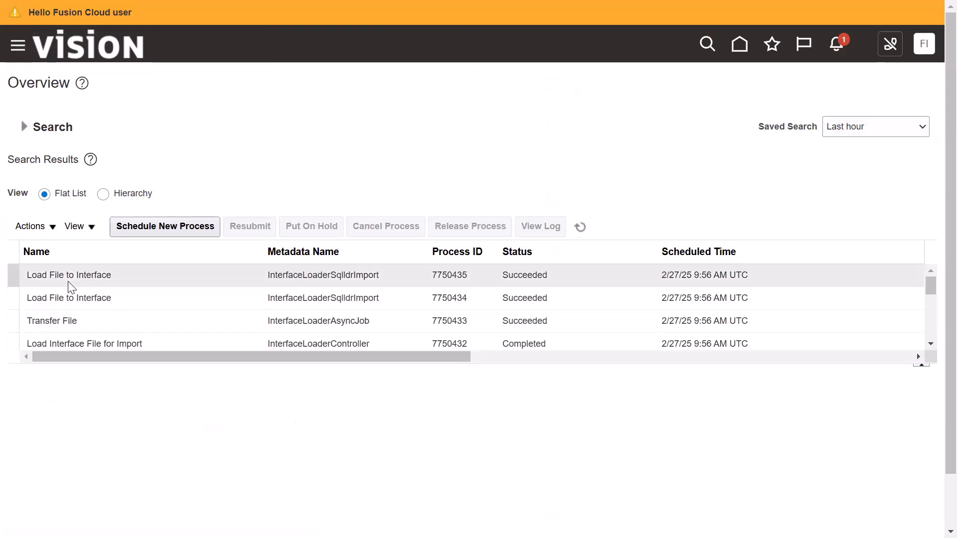
Refresh the scheduled processes list to follow the Import Payables Invoices jobs.
click(581, 227)
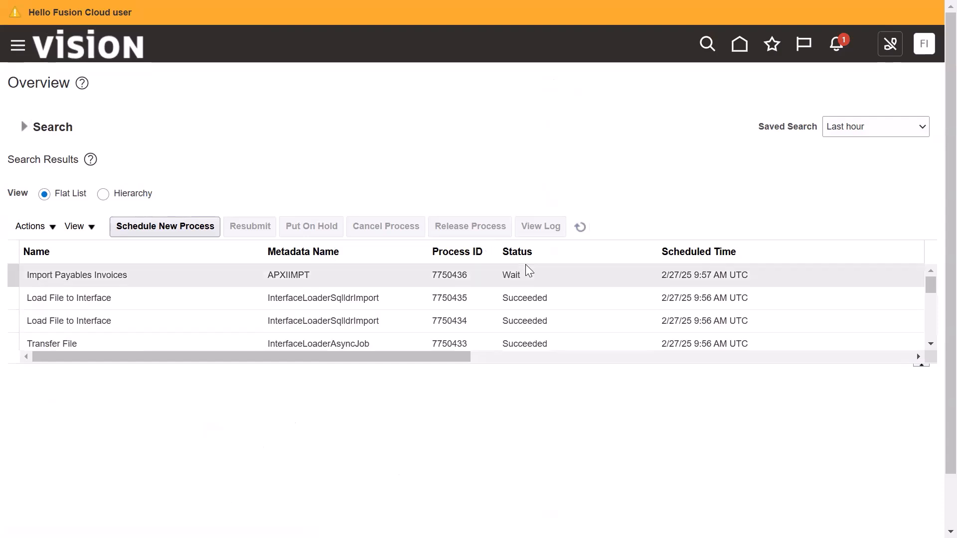
click(579, 227)
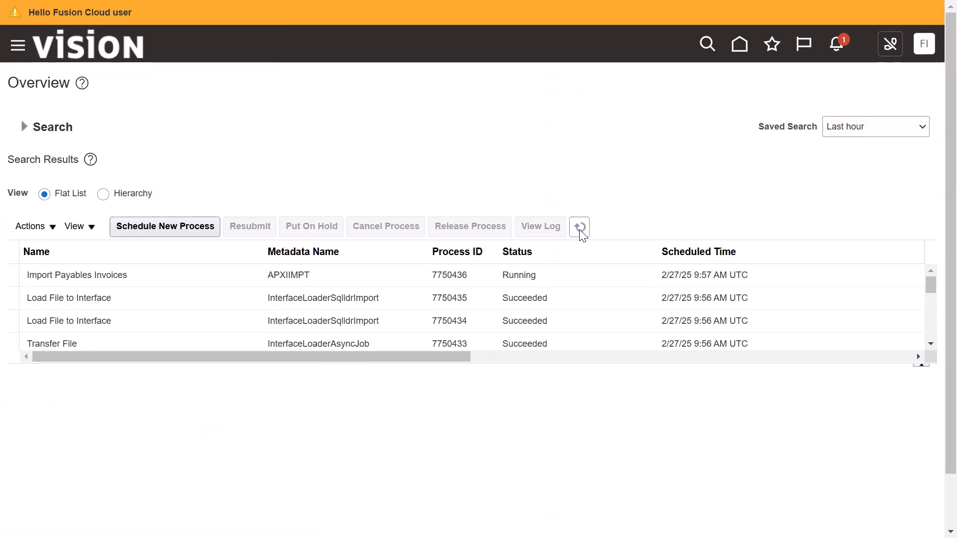
click(580, 228)
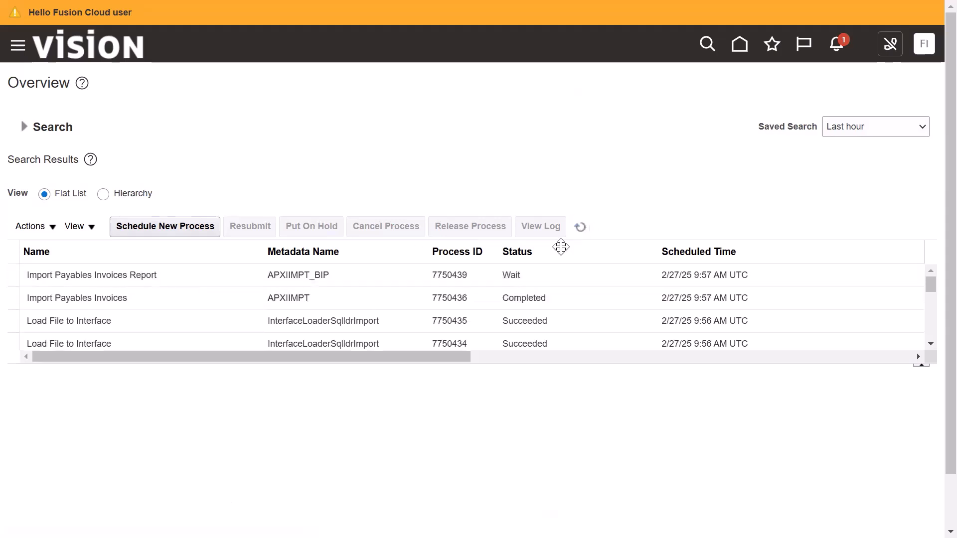
click(580, 227)
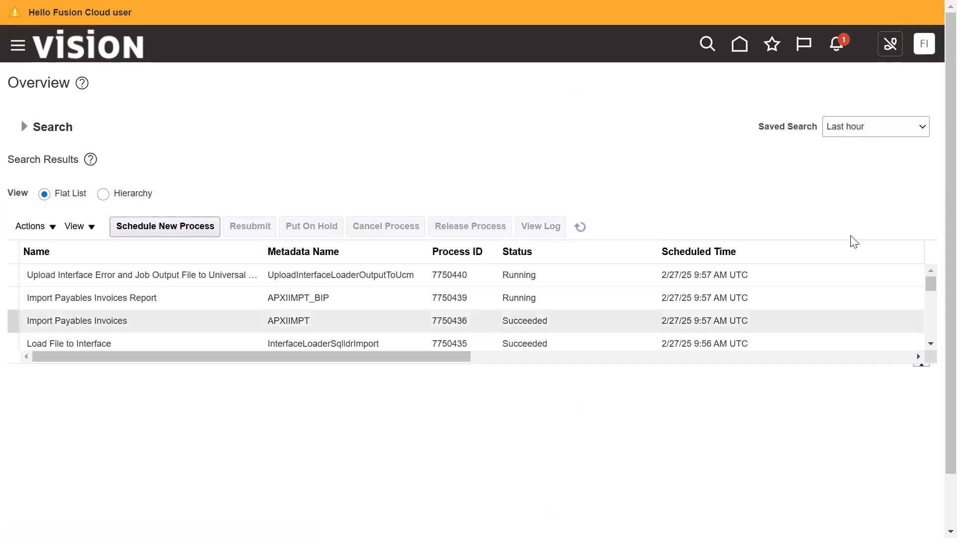
click(581, 227)
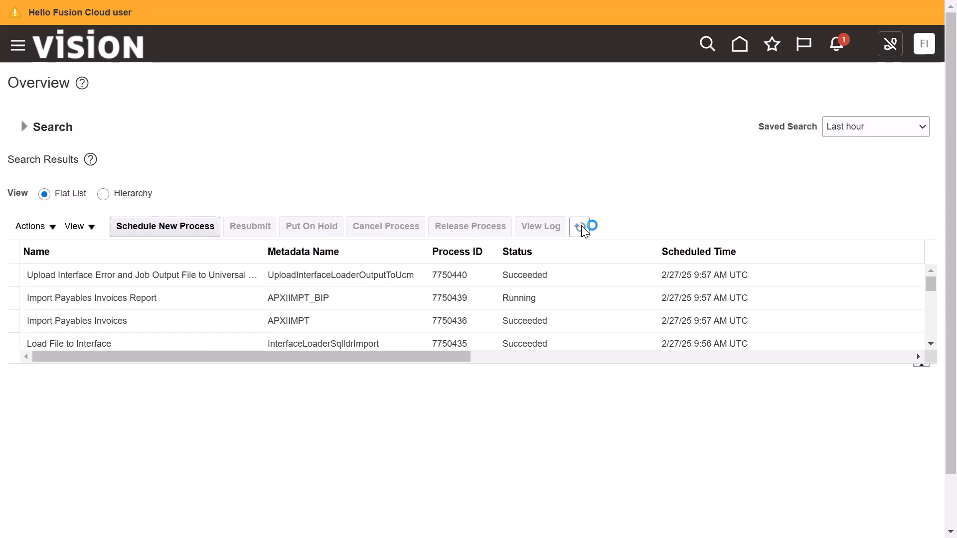
click(580, 225)
Open the output document of the Import Payables Invoices Report process.
click(551, 296)
click(108, 300)
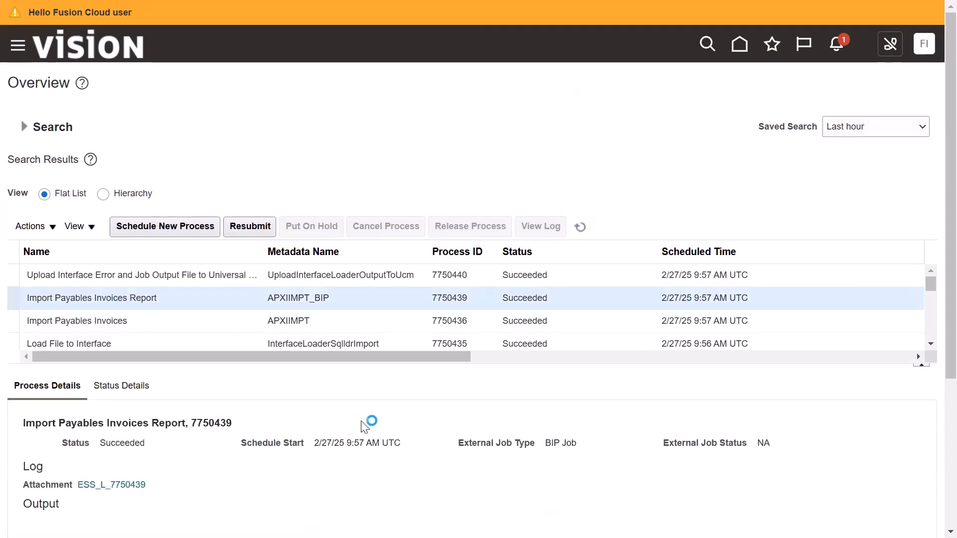
scroll(365, 427, down, 4)
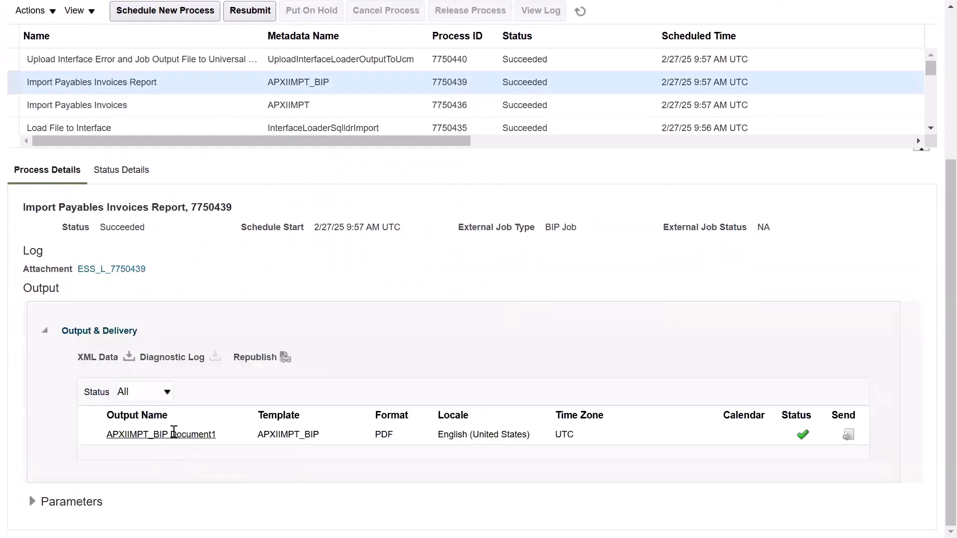
click(167, 435)
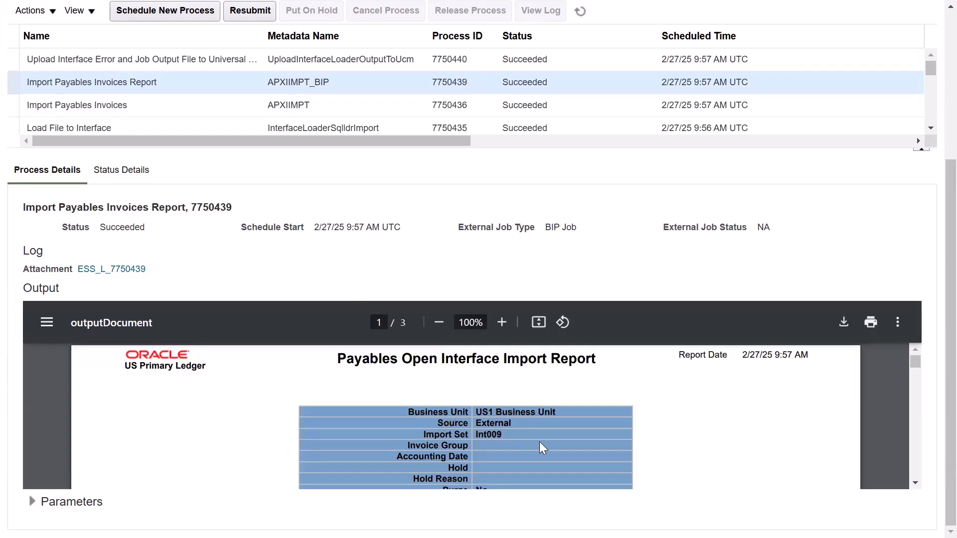
Examine the imported invoice numbers, amounts and line amounts in the Payables Open Interface Audit Report.
scroll(540, 442, down, 5)
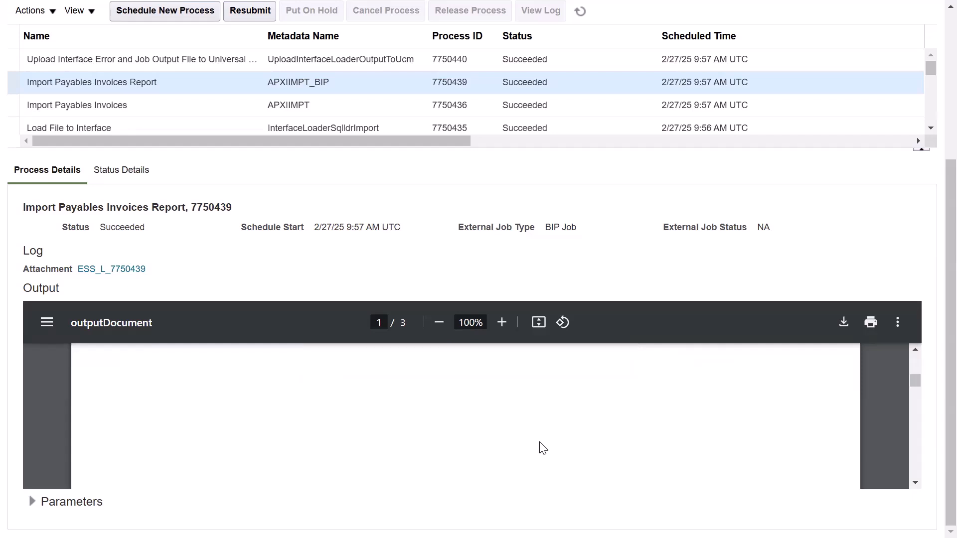
scroll(543, 447, down, 5)
scroll(540, 448, up, 2)
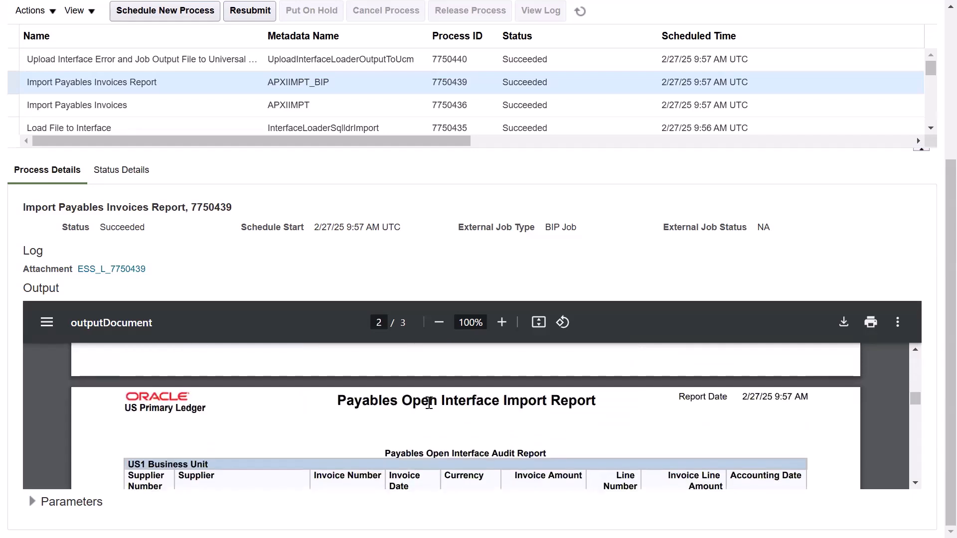
scroll(455, 407, down, 2)
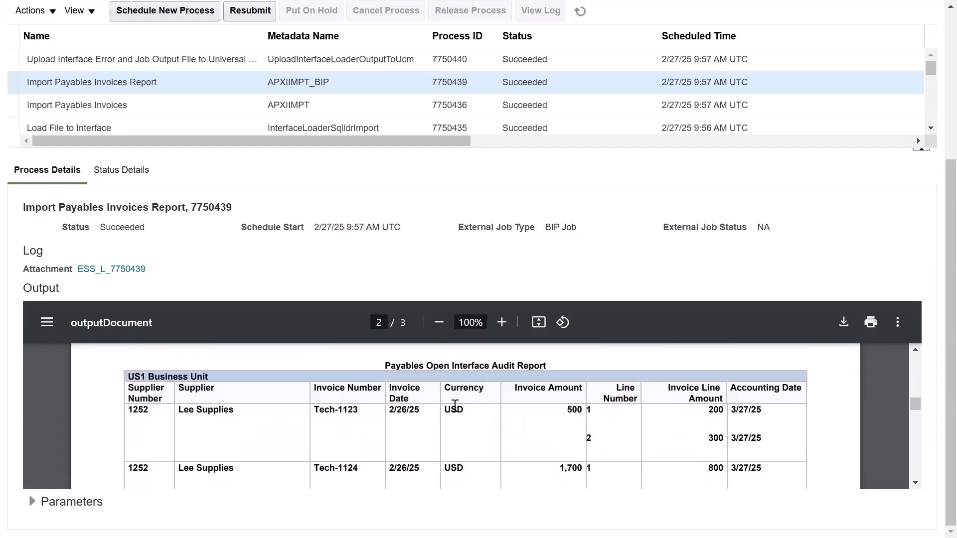
drag(356, 409, 321, 409)
drag(359, 471, 326, 474)
drag(559, 468, 569, 467)
click(570, 411)
drag(595, 436, 588, 413)
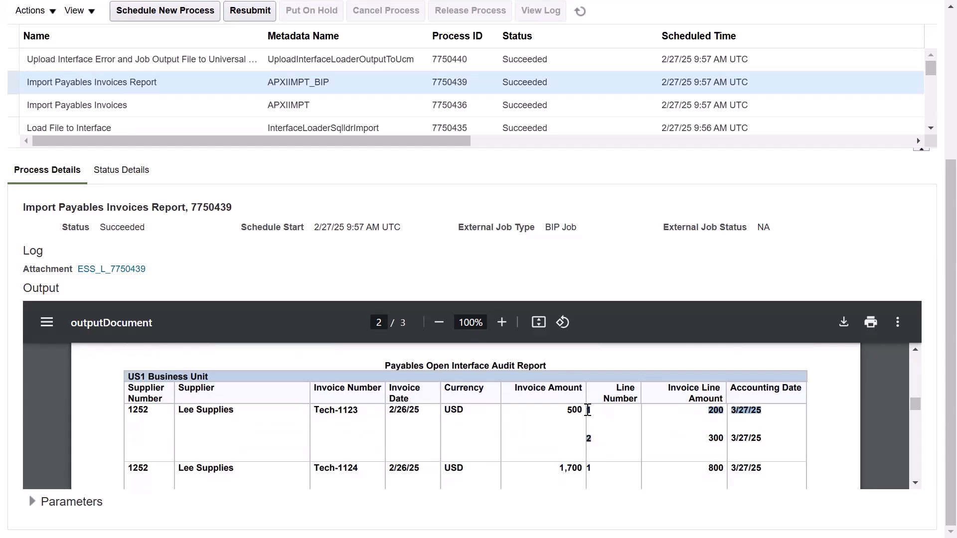
click(531, 458)
scroll(478, 429, down, 1)
drag(560, 424, 589, 429)
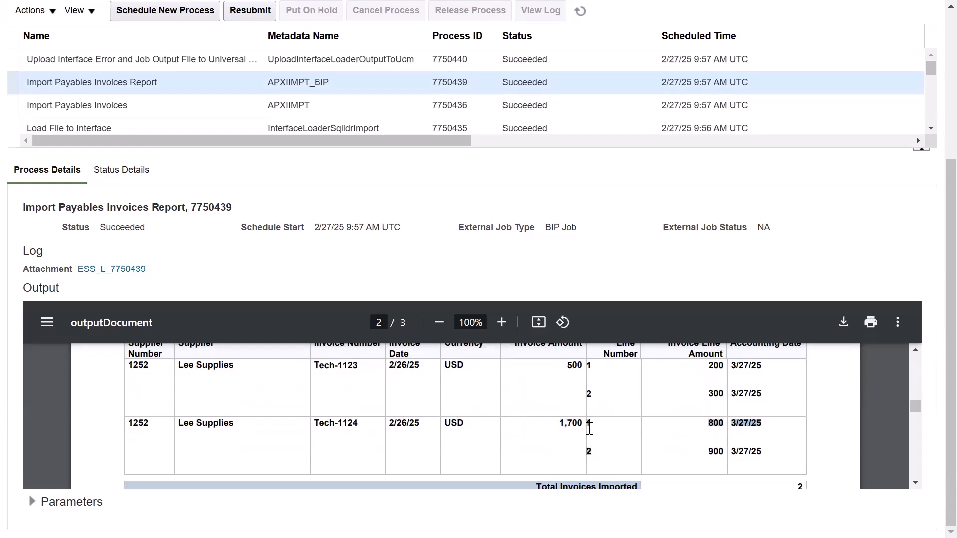
click(609, 453)
scroll(442, 419, up, 1)
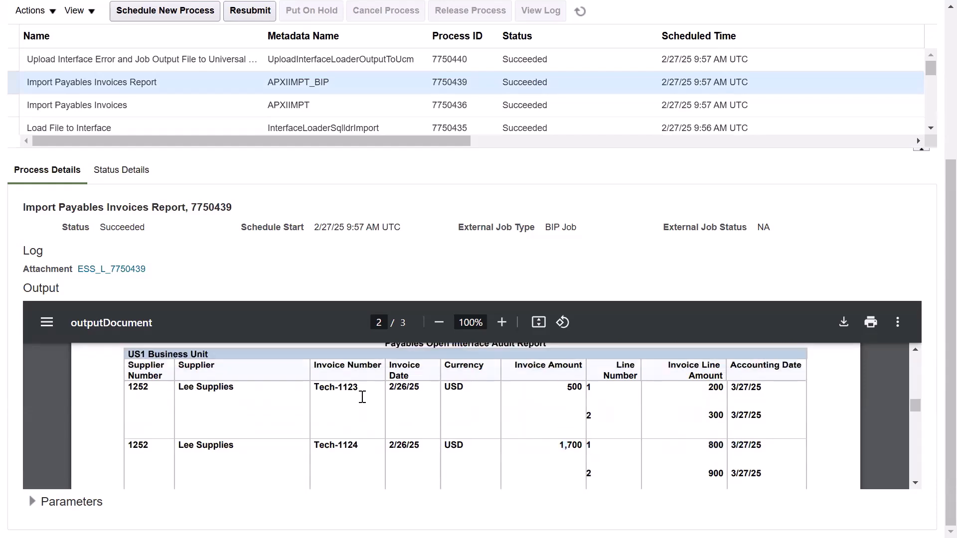
drag(357, 387, 316, 388)
key(ctrl+c)
scroll(208, 227, up, 5)
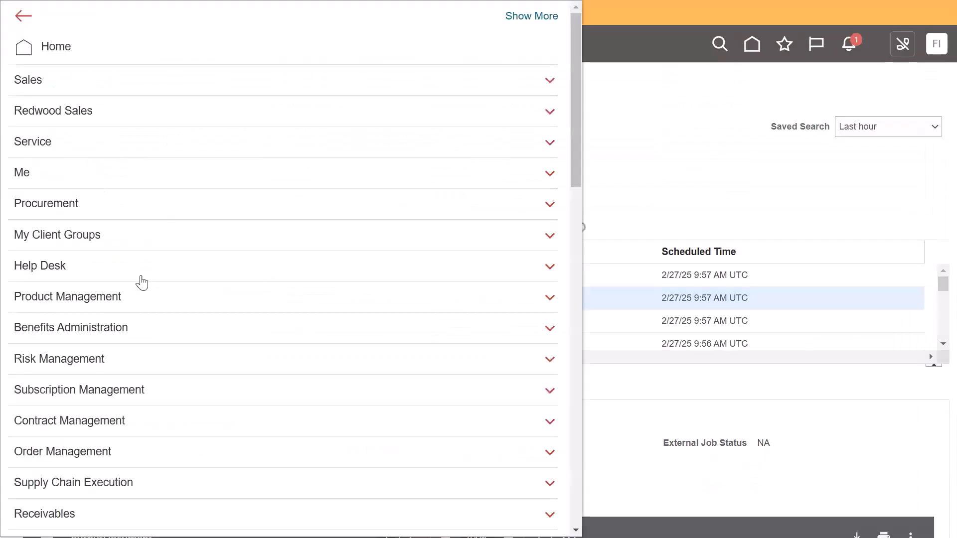
Open the Payables Invoices work area from the navigator.
scroll(119, 352, down, 2)
scroll(119, 352, down, 2)
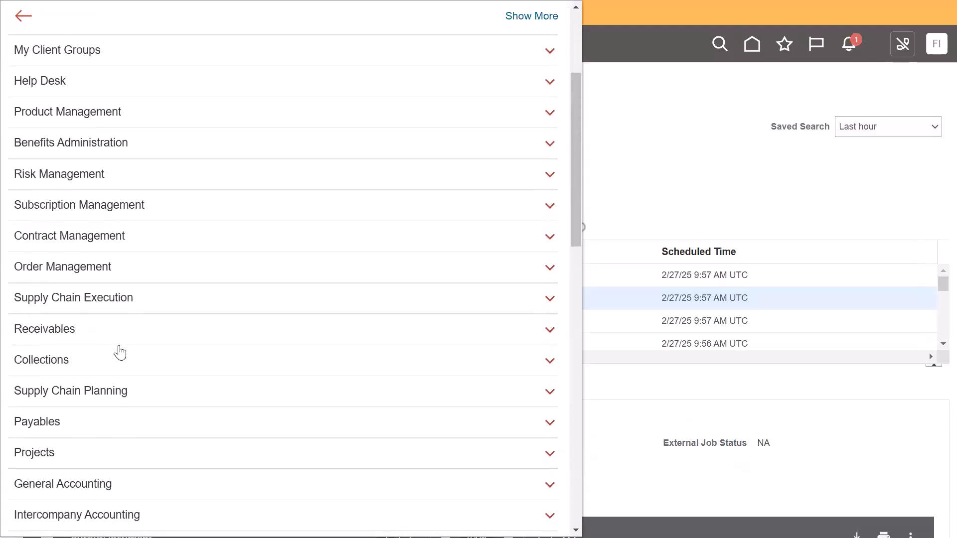
click(150, 421)
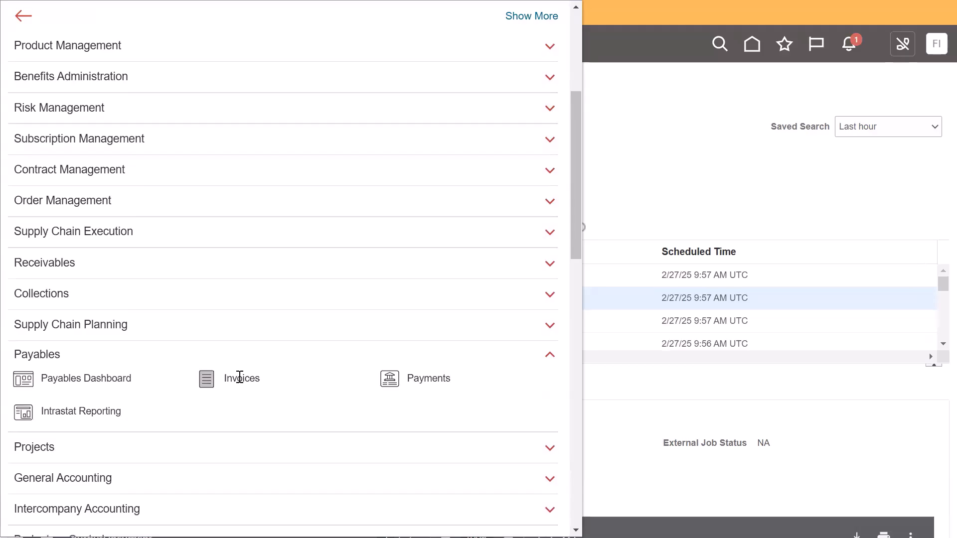
click(240, 377)
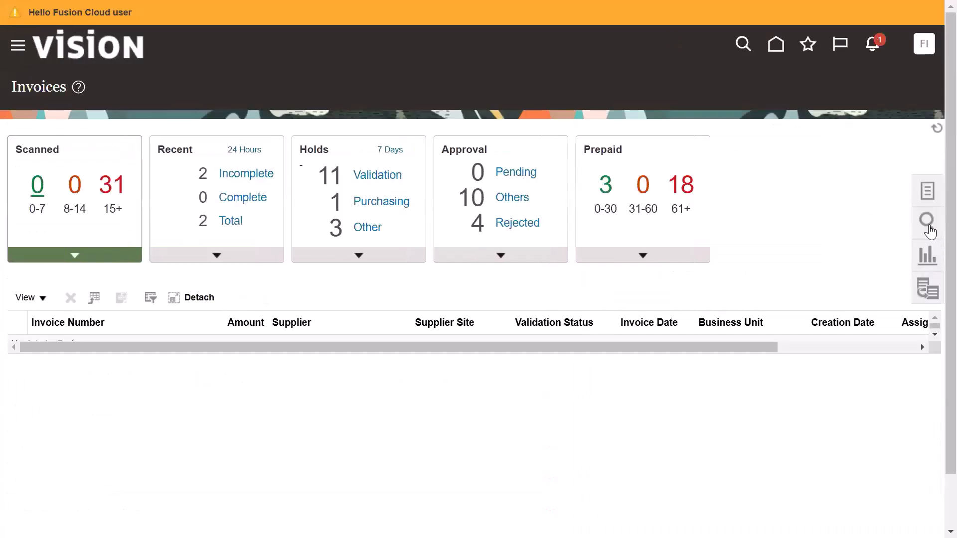
Search the invoices for invoice number Tech-1123.
click(930, 231)
click(849, 144)
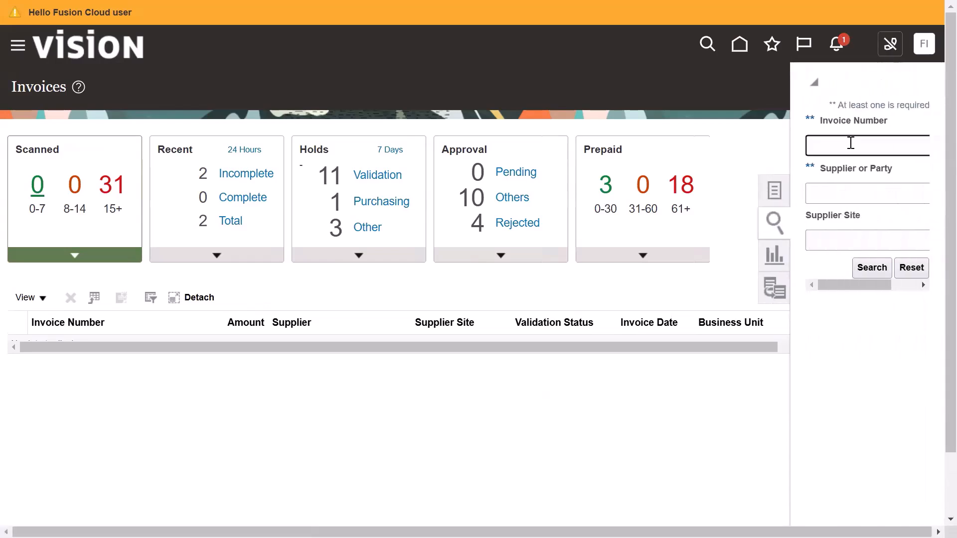
key(ctrl+v)
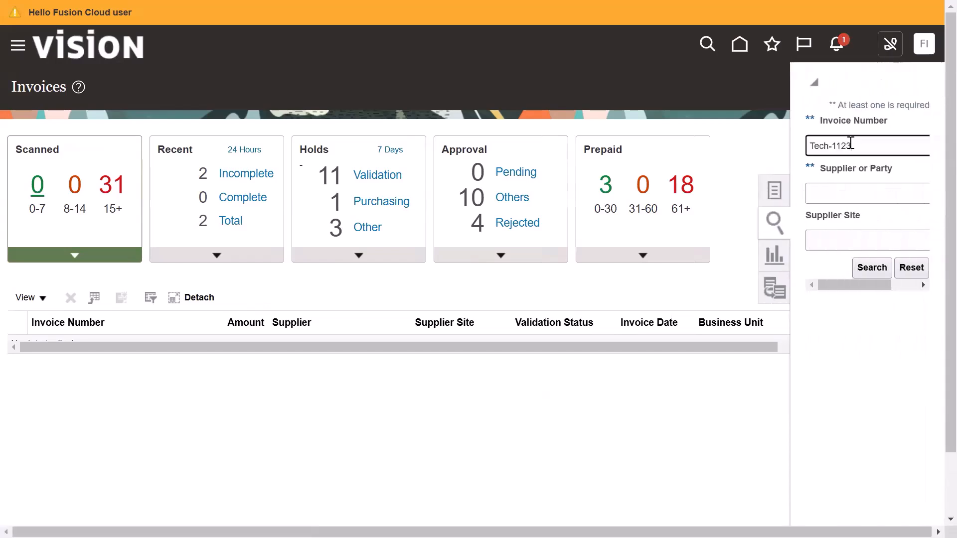
click(876, 269)
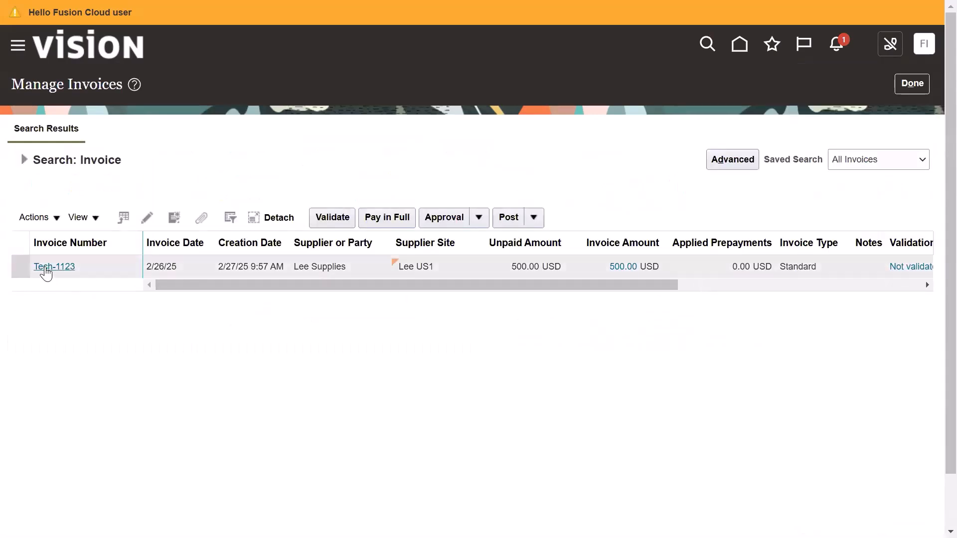
Open invoice Tech-1123 and review its header and item lines, then return to the search results.
click(46, 268)
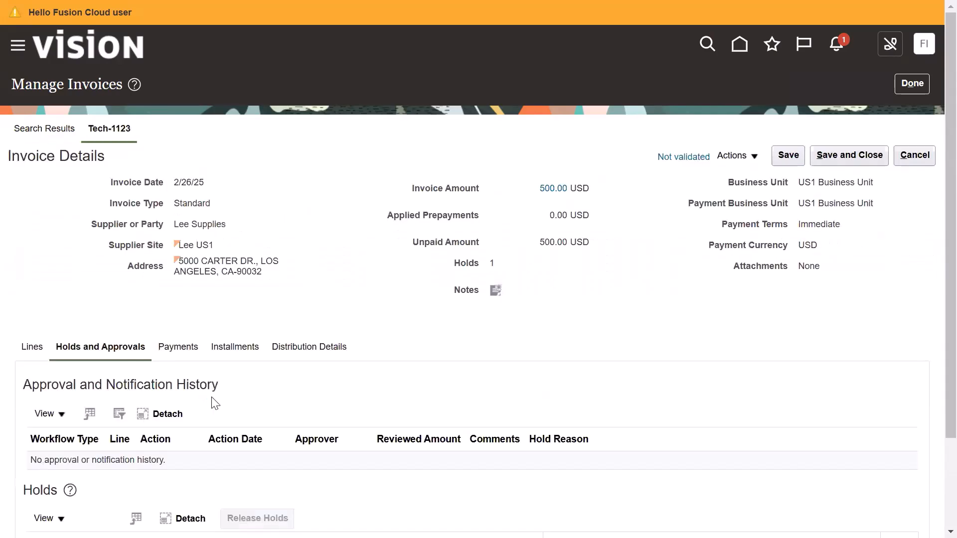
scroll(215, 402, down, 2)
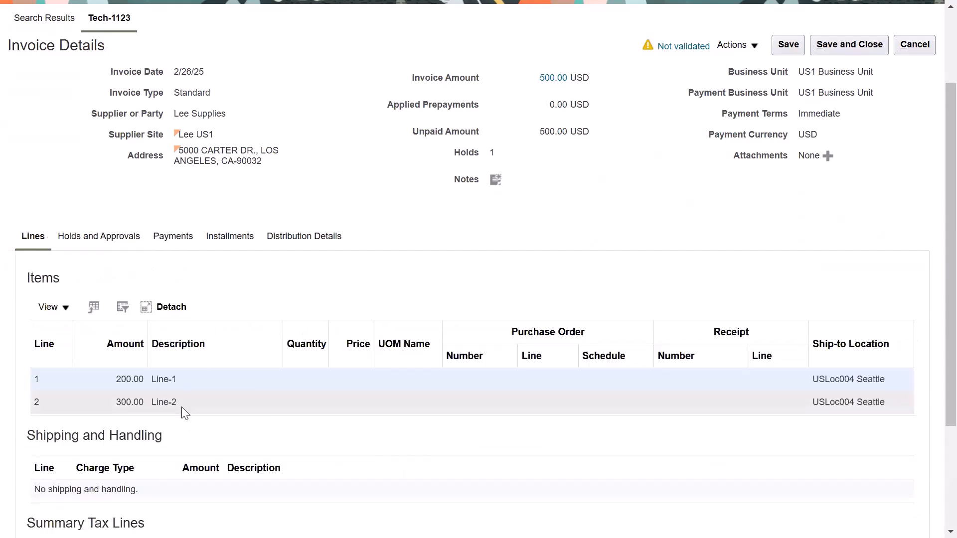
scroll(218, 393, up, 2)
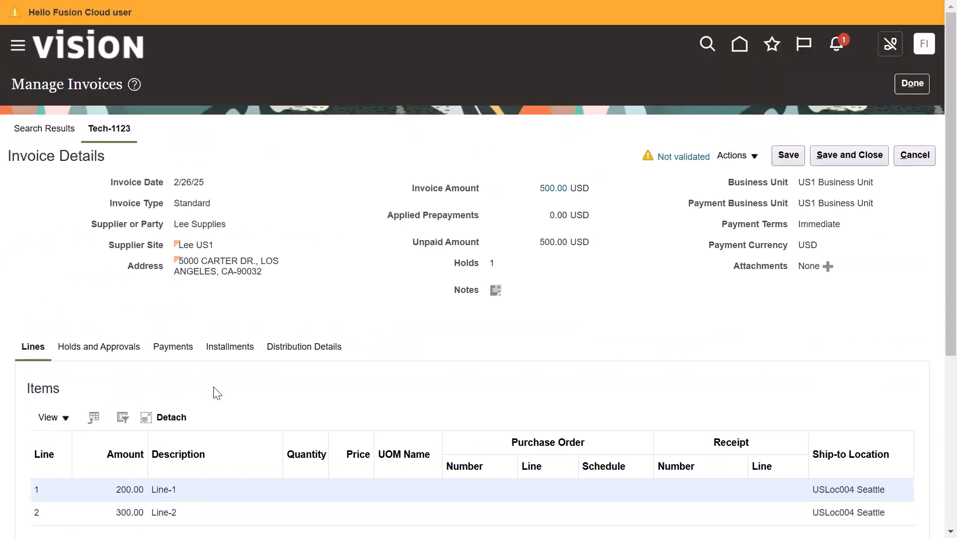
click(49, 131)
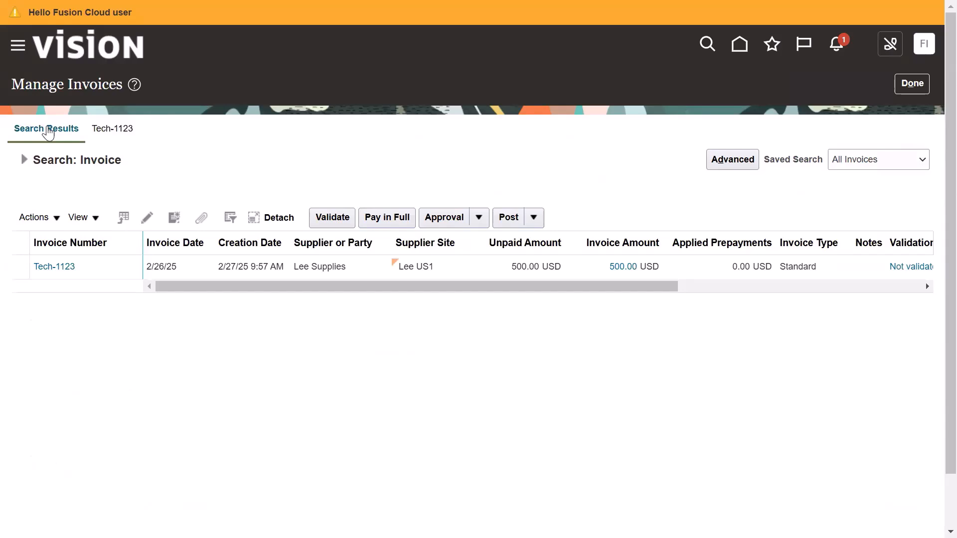
Search for invoice number Tech-1124.
click(23, 160)
click(265, 227)
key(BackSpace)
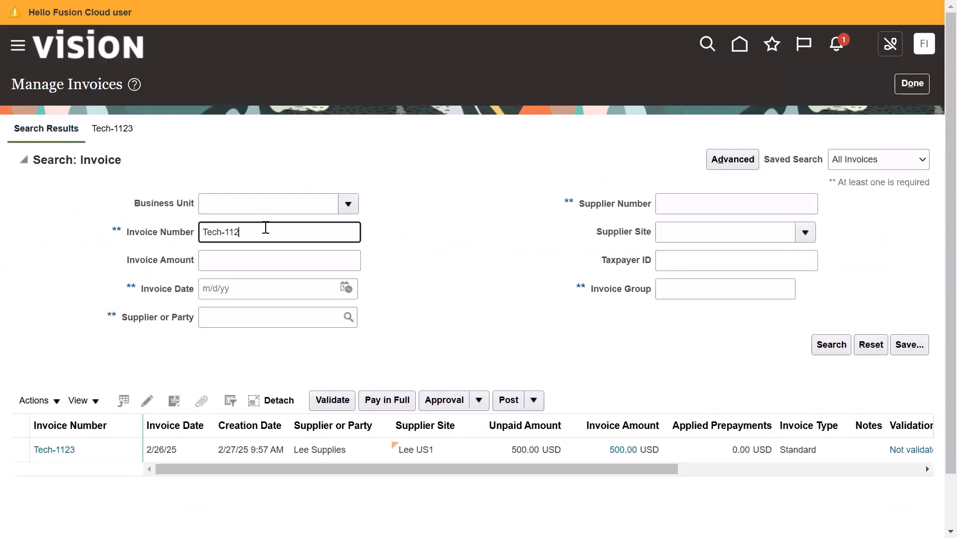
text(4)
click(817, 344)
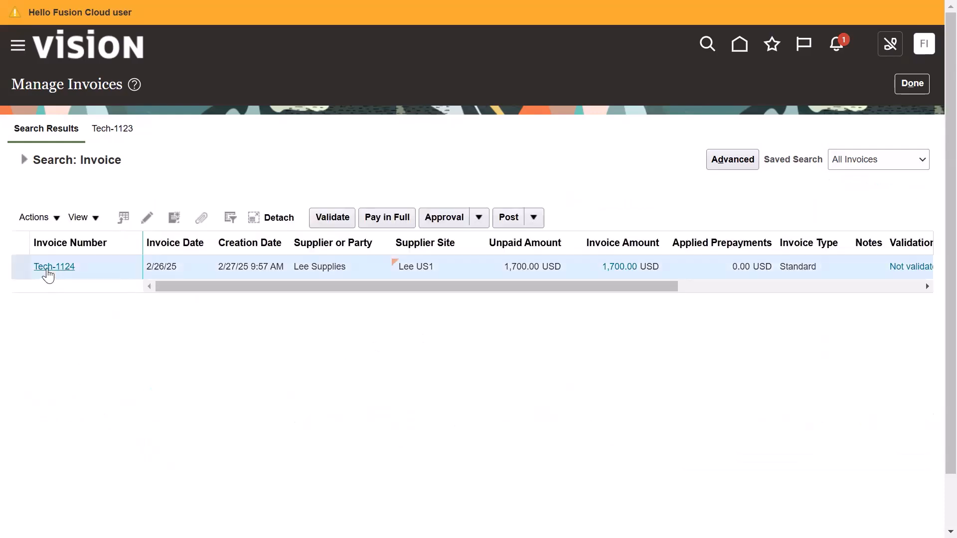
Open invoice Tech-1124 and review its details and item lines.
click(50, 267)
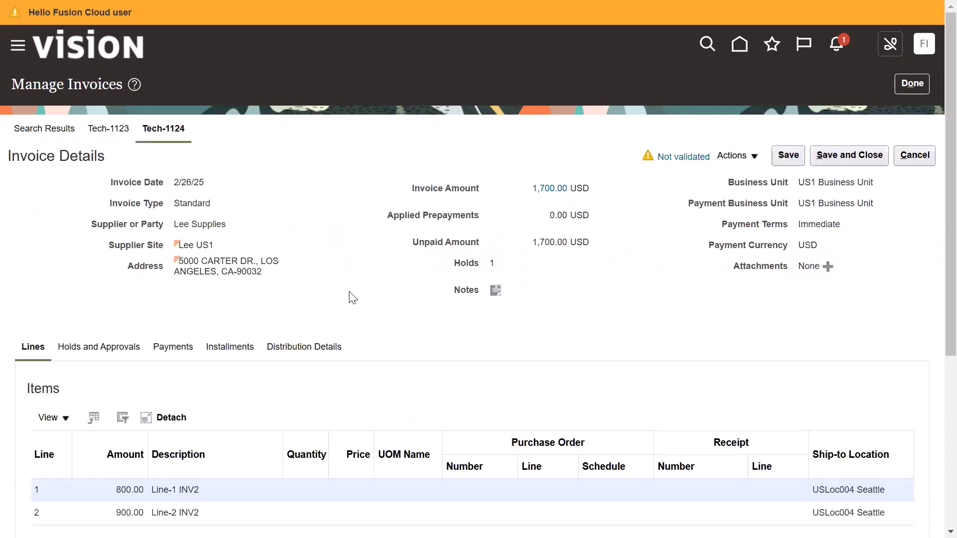
scroll(350, 295, down, 1)
scroll(351, 295, up, 1)
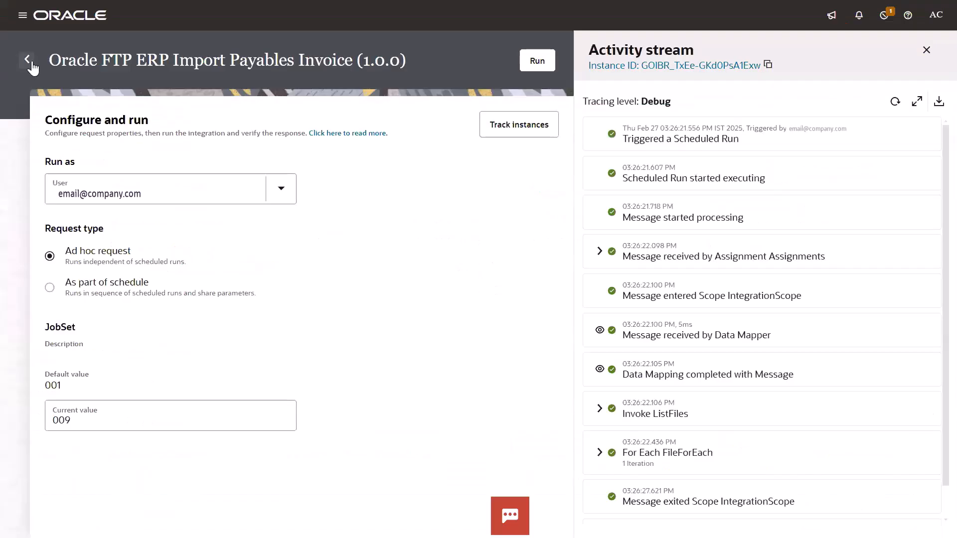
Return to the integration project and check the integrations' message statistics in the Observe view.
click(30, 63)
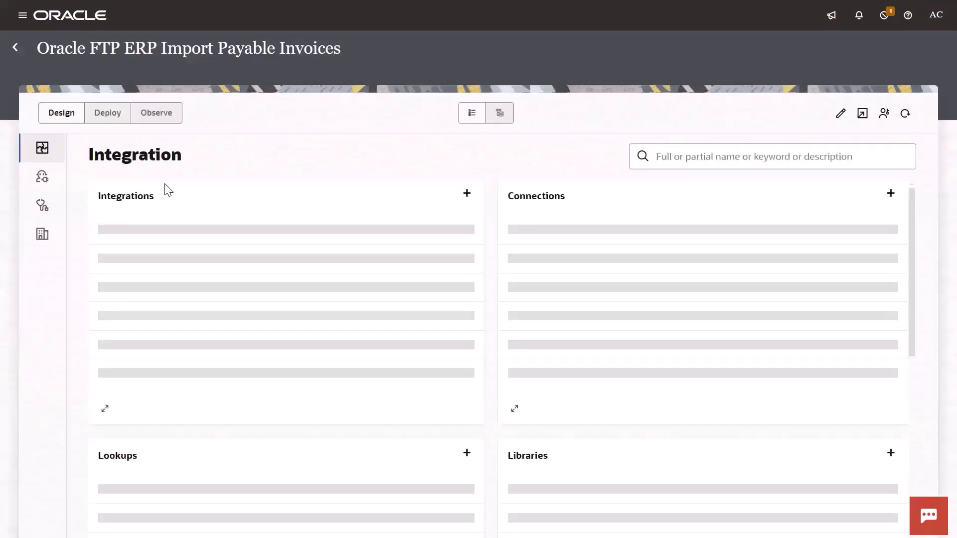
click(159, 115)
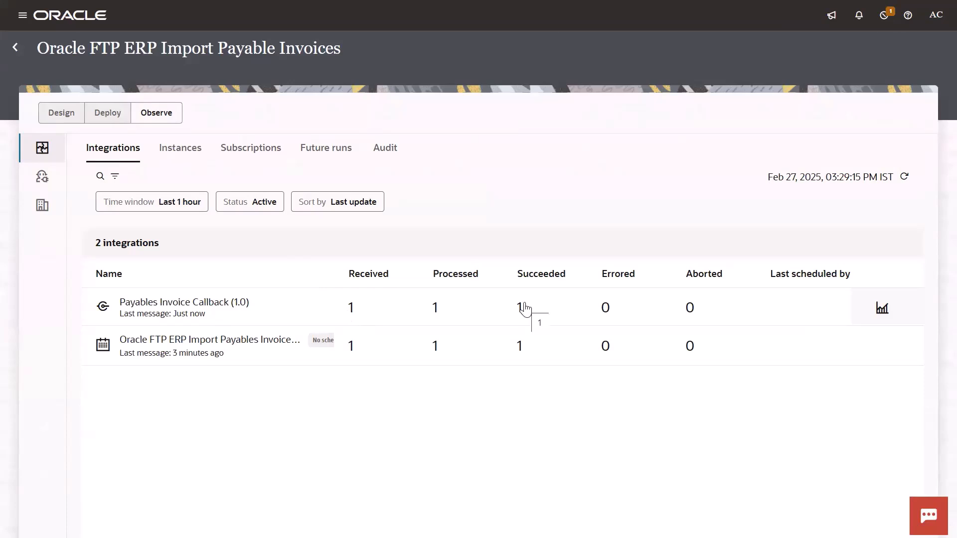
click(55, 120)
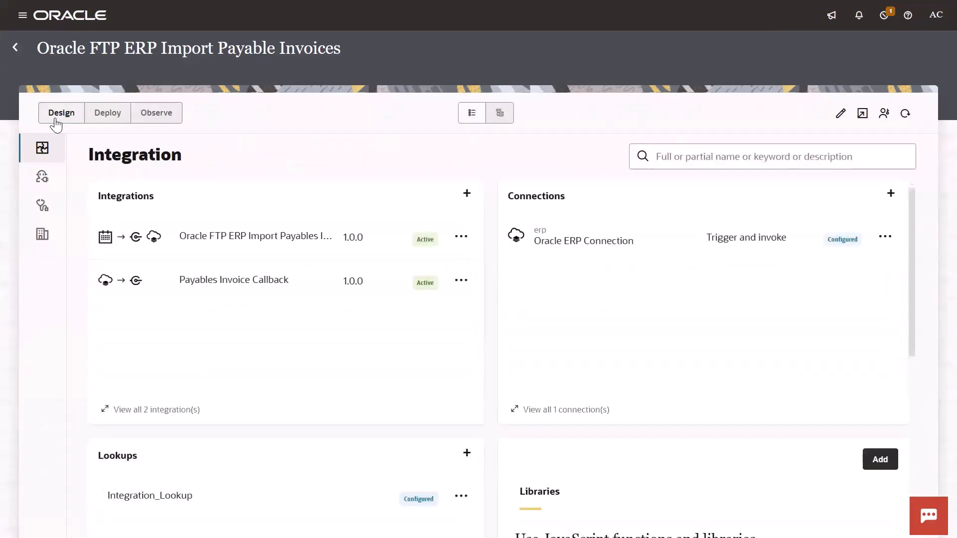
Open the Oracle FTP ERP Import Payables Invoice integration and examine its flow through the file and stage steps.
click(228, 237)
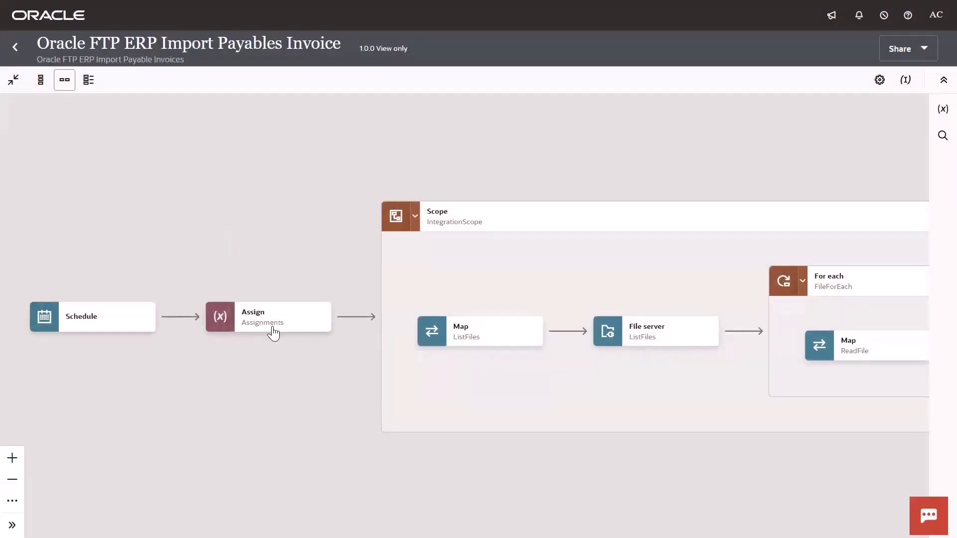
mouse_move(273, 331)
drag(266, 378, 58, 363)
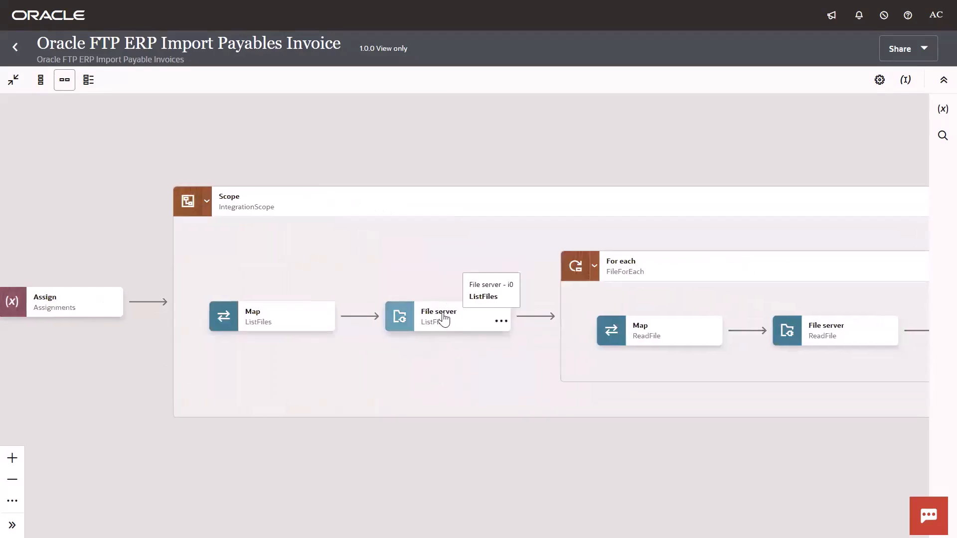
drag(389, 367, 132, 379)
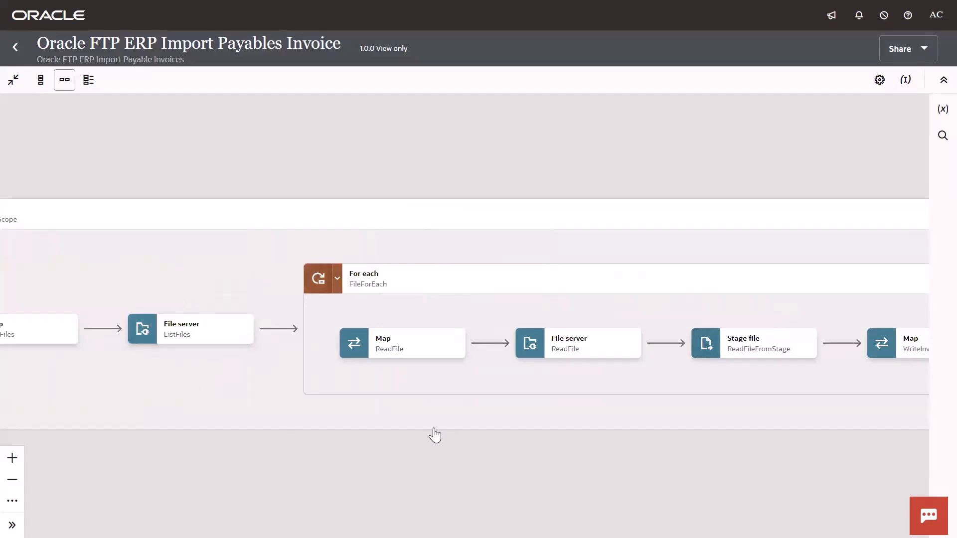
drag(435, 433, 321, 410)
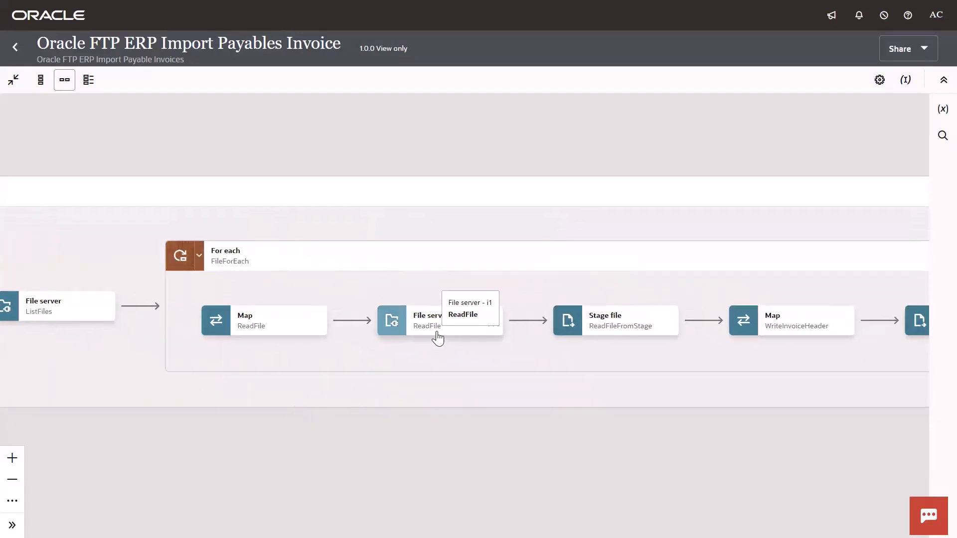
drag(518, 405, 337, 392)
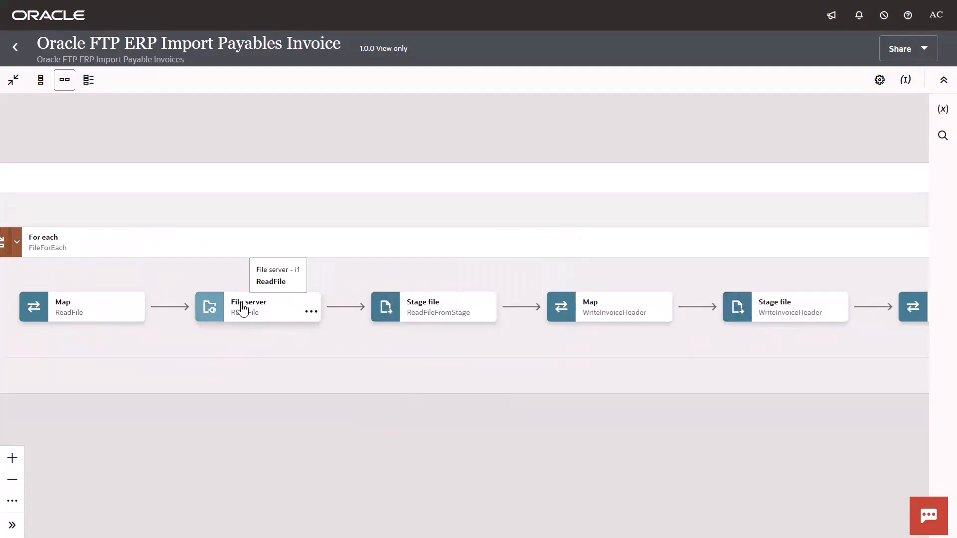
drag(501, 430, 250, 401)
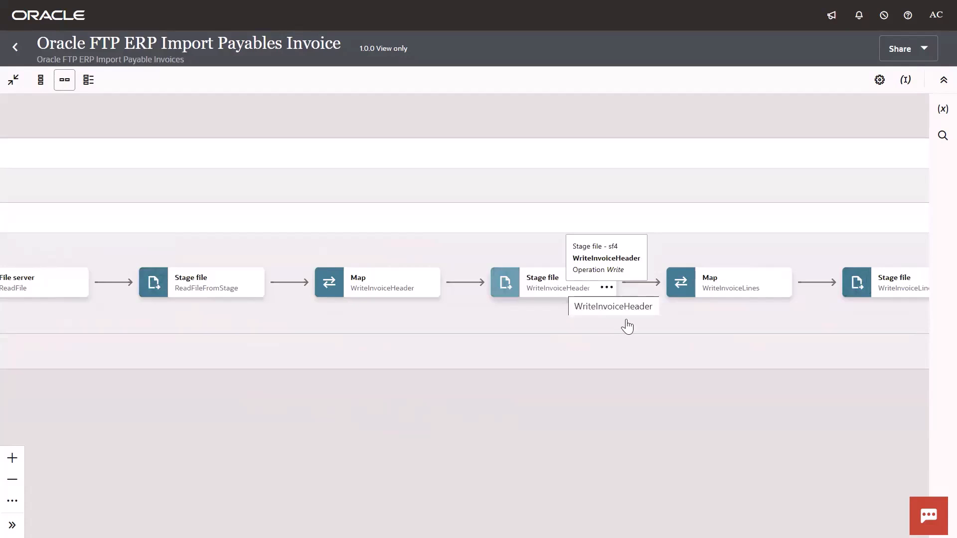
drag(626, 324, 468, 387)
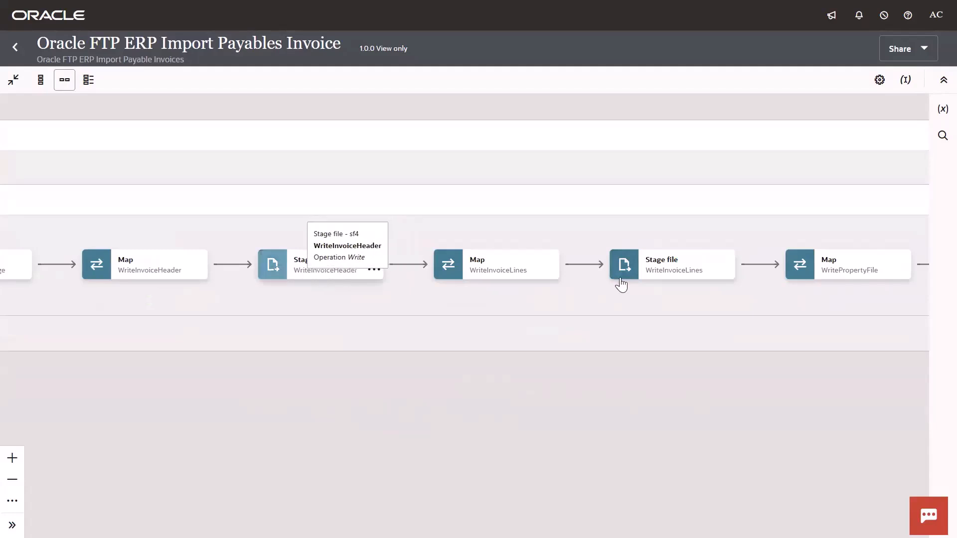
drag(393, 387, 600, 387)
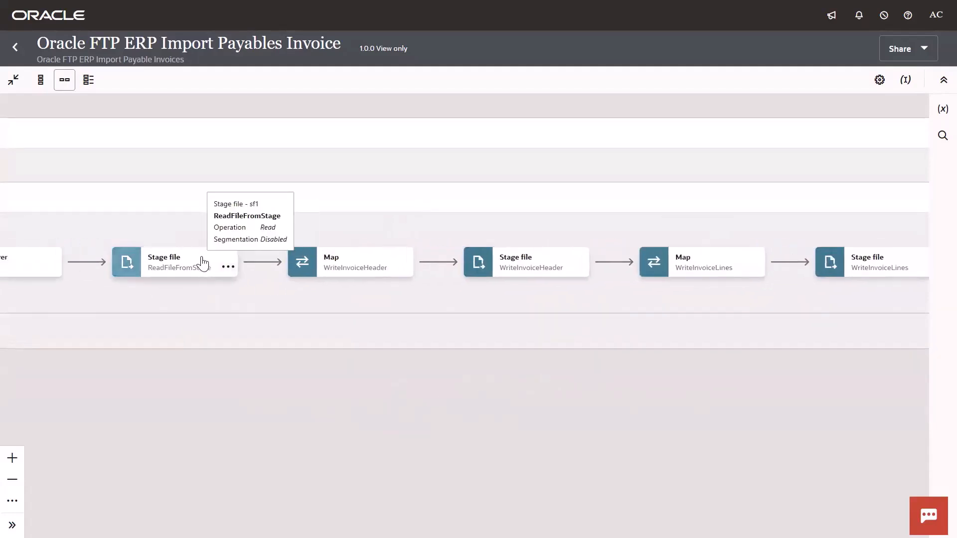
drag(504, 397, 380, 402)
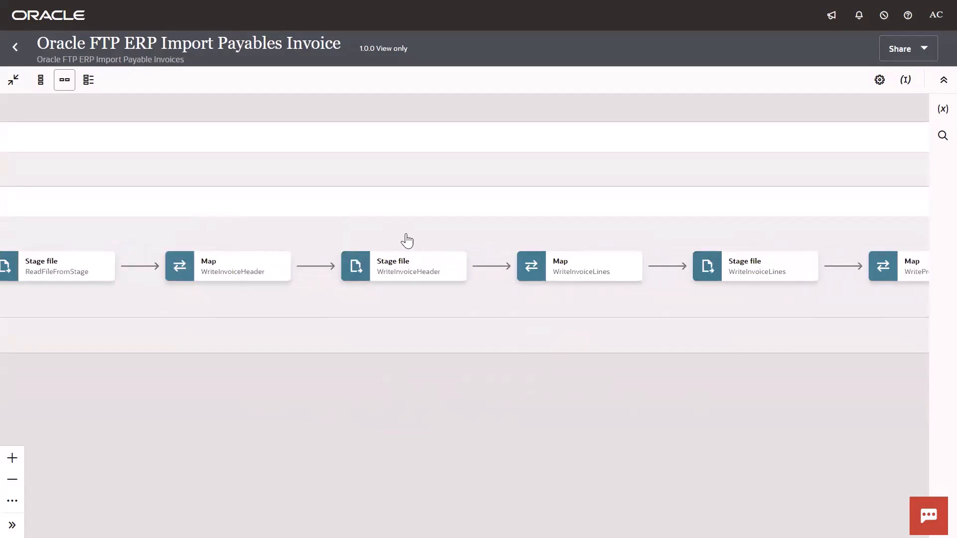
Inspect the WriteInvoiceHeader map's target structure in XSLT view, including the for-each-group and group-by expression.
double_click(228, 264)
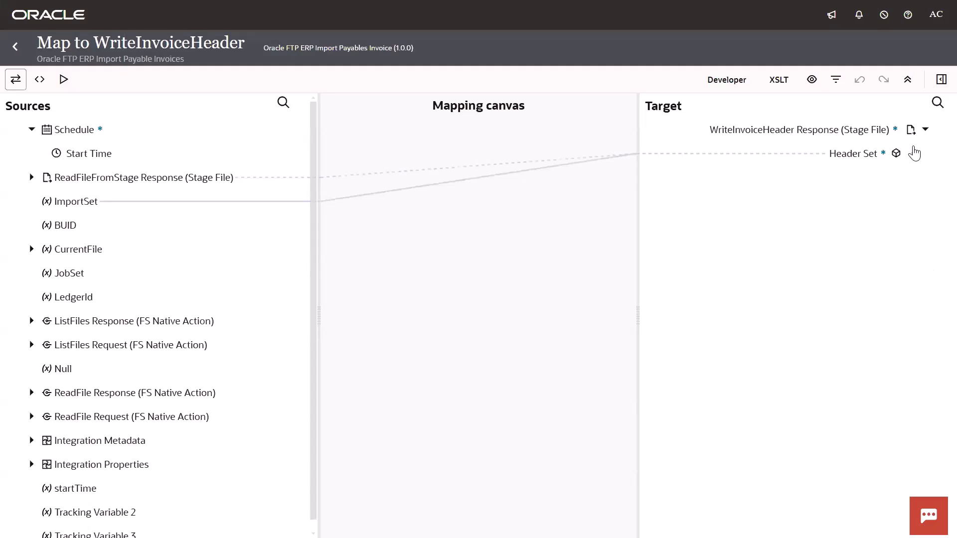
click(912, 153)
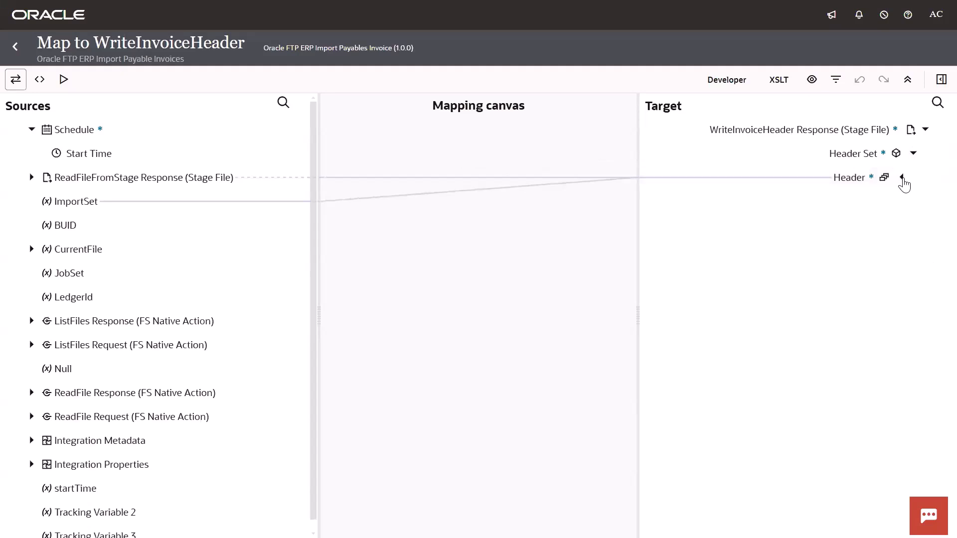
click(902, 178)
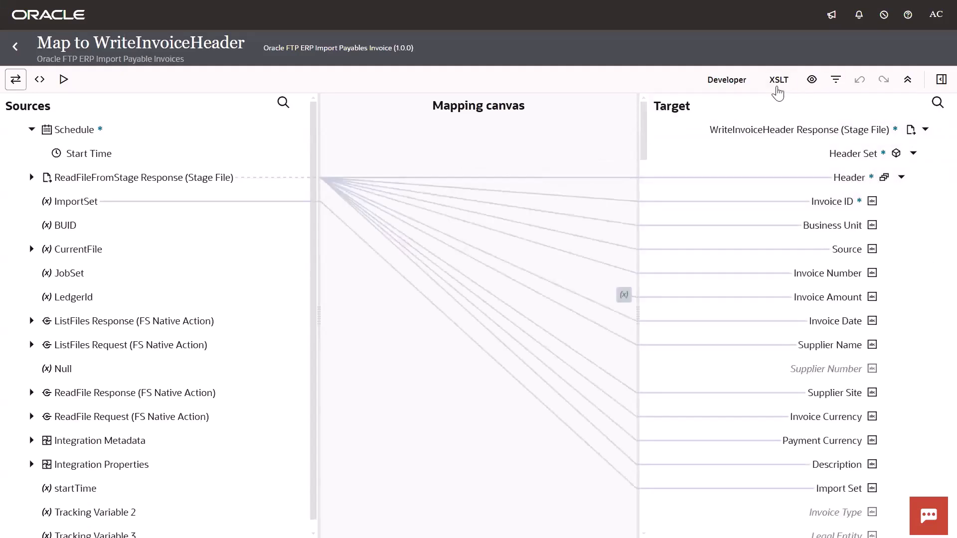
click(777, 84)
click(900, 179)
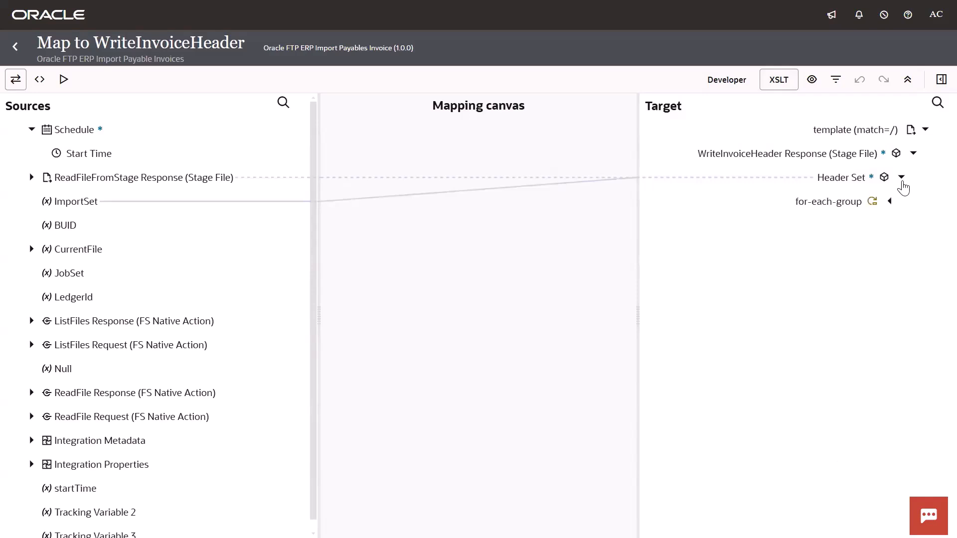
click(889, 202)
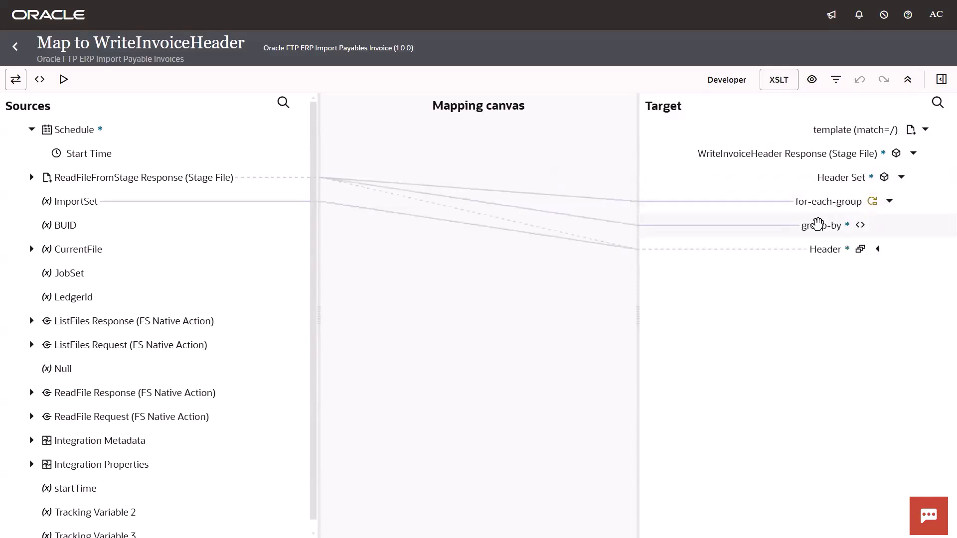
click(817, 225)
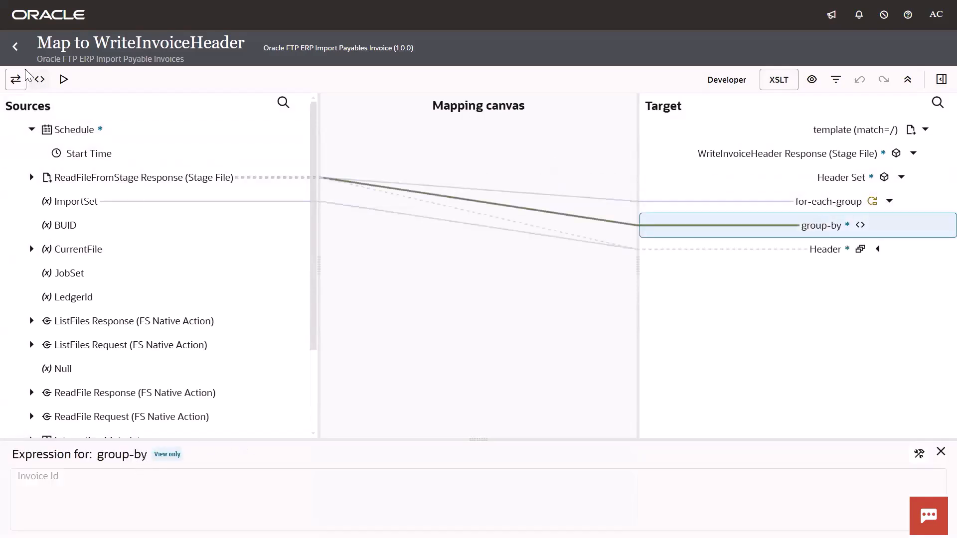
click(15, 47)
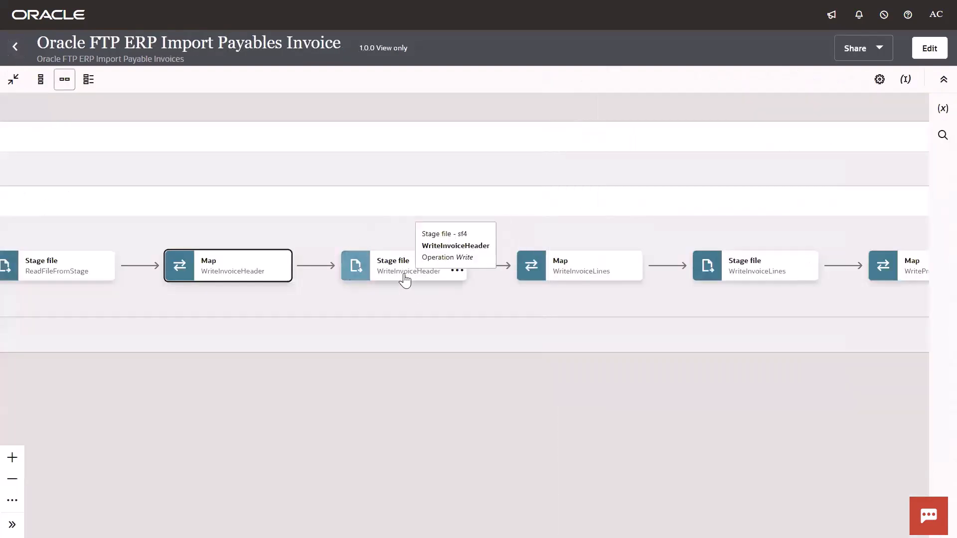
Examine the remaining flow steps through LoadInvoices and the WriteZipFileonServer file server action.
drag(508, 374, 323, 370)
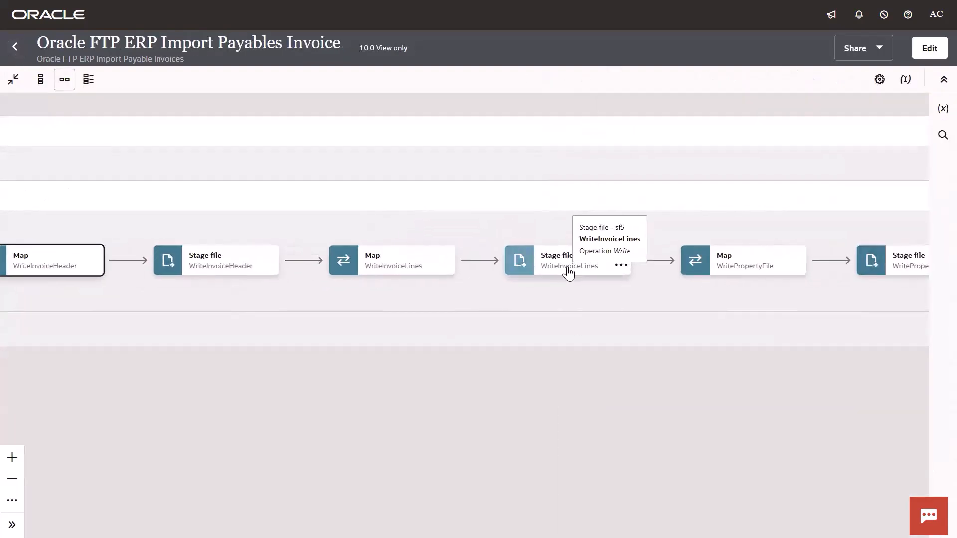
drag(555, 352, 357, 361)
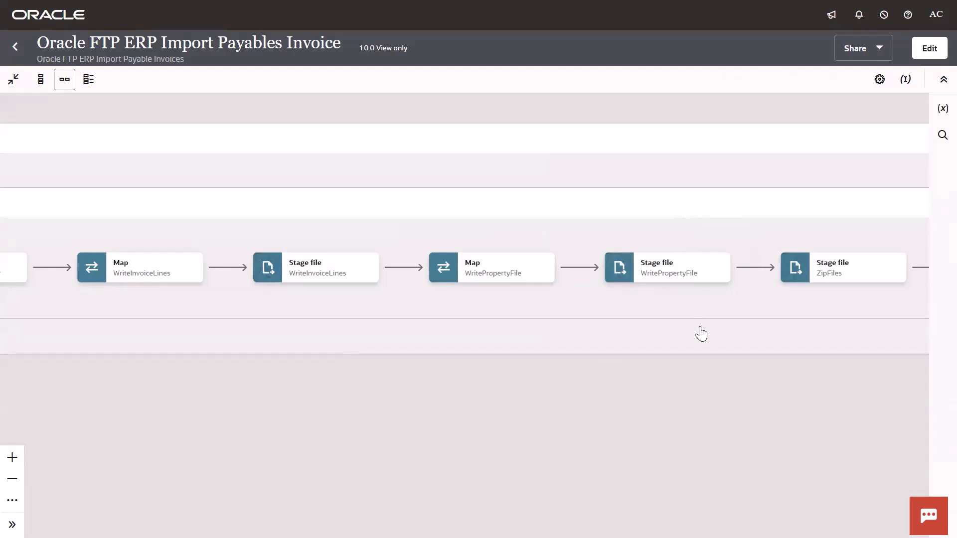
drag(701, 334, 486, 338)
drag(676, 380, 294, 386)
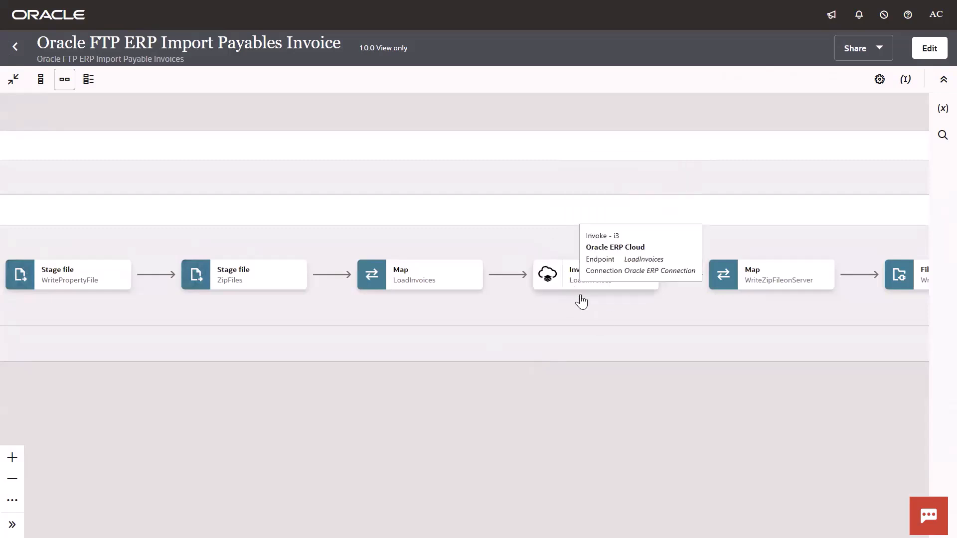
drag(576, 363, 519, 354)
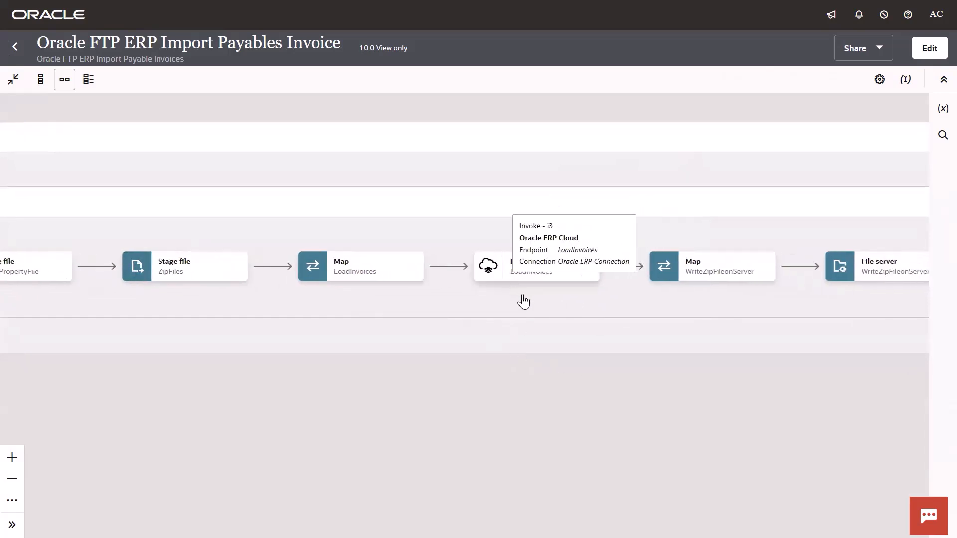
drag(593, 351, 393, 344)
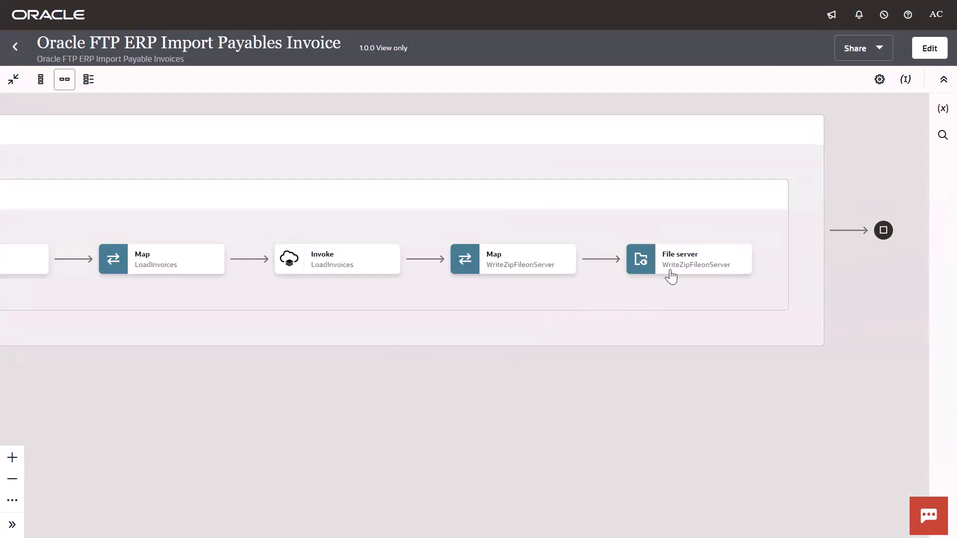